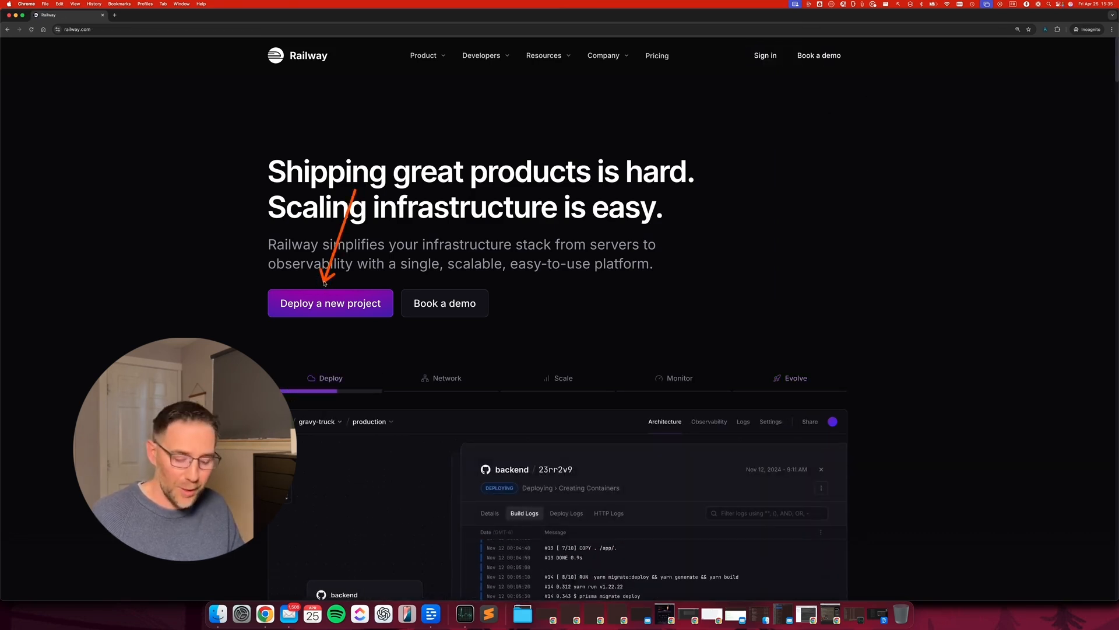
# Open Railway's New Project page and choose Deploy a template.
pyautogui.click(320, 307)
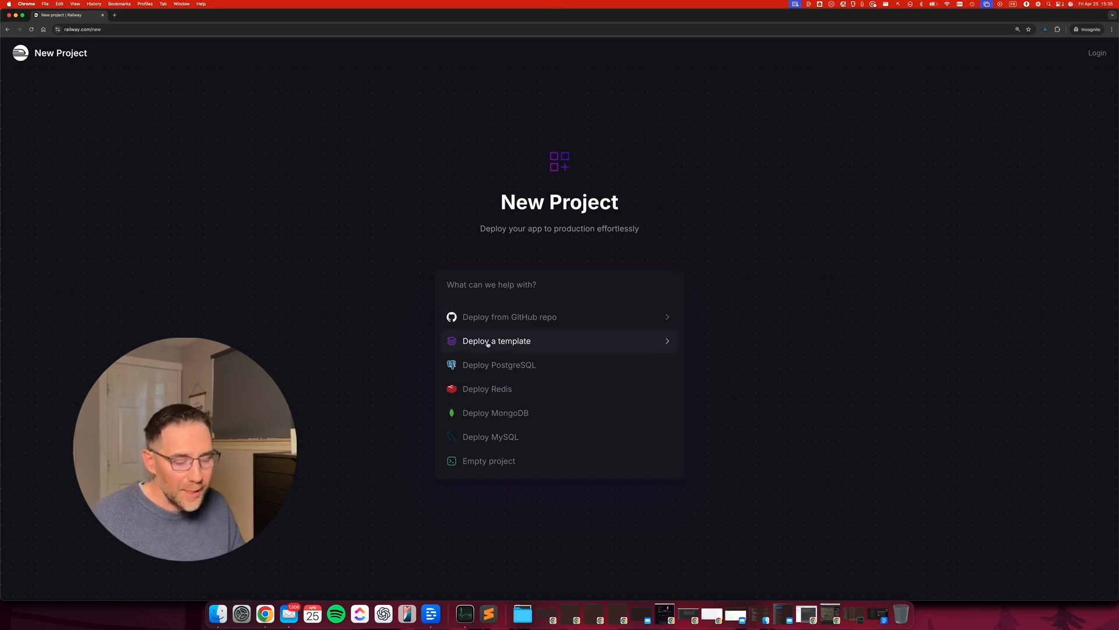
pyautogui.moveTo(835, 337); pyautogui.dragTo(521, 344)
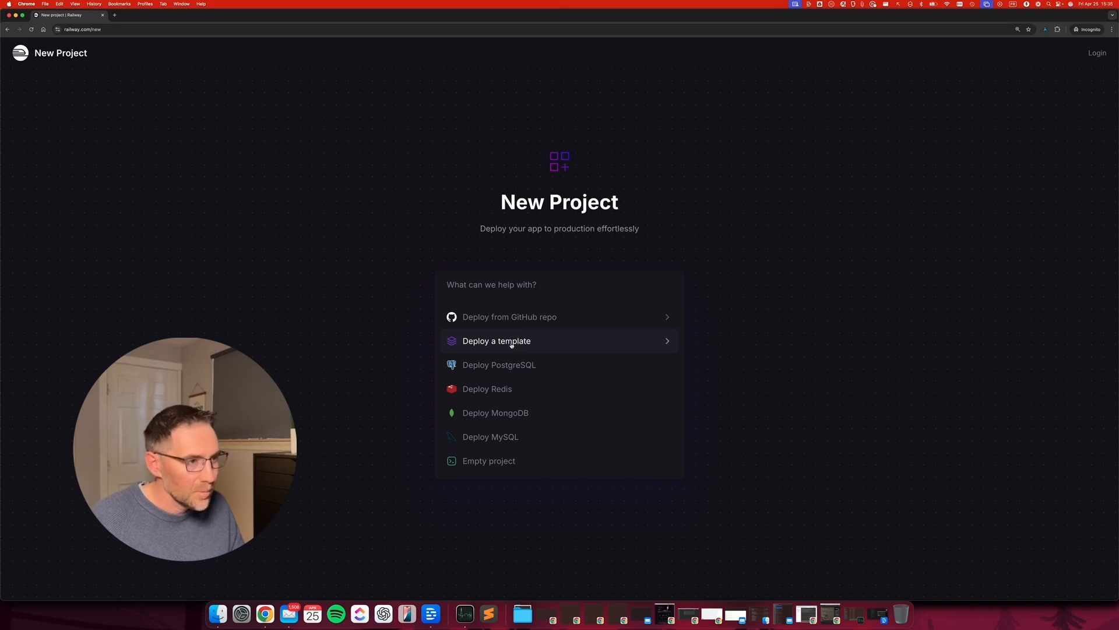
pyautogui.click(495, 341)
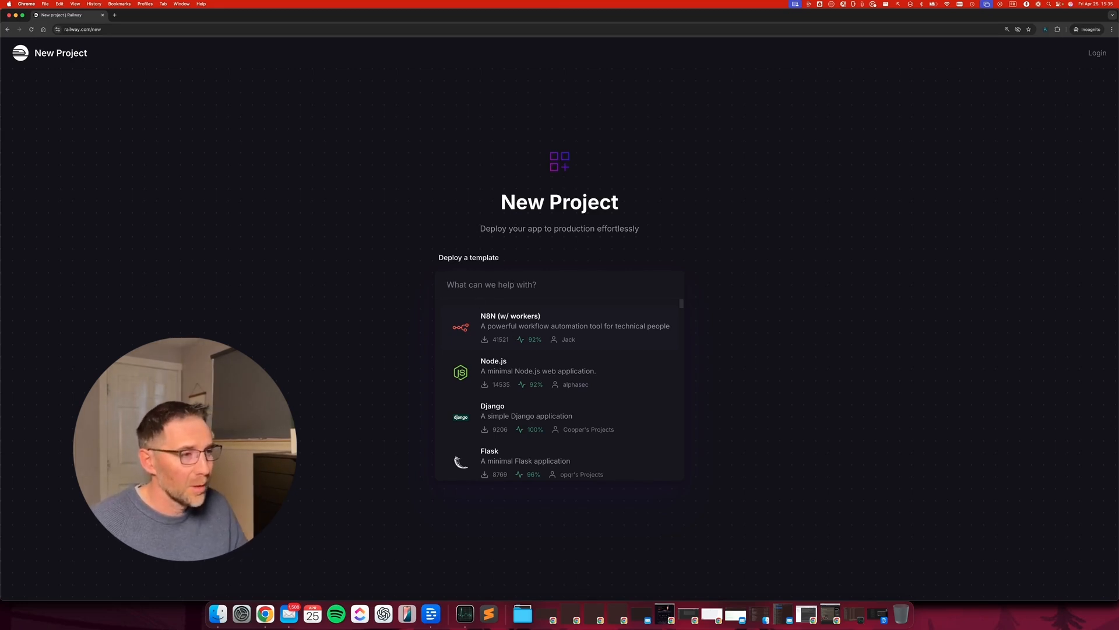
# Search the templates for 'n8n' and scroll the results to find n8n (w/ postgres).
pyautogui.write('n8n')
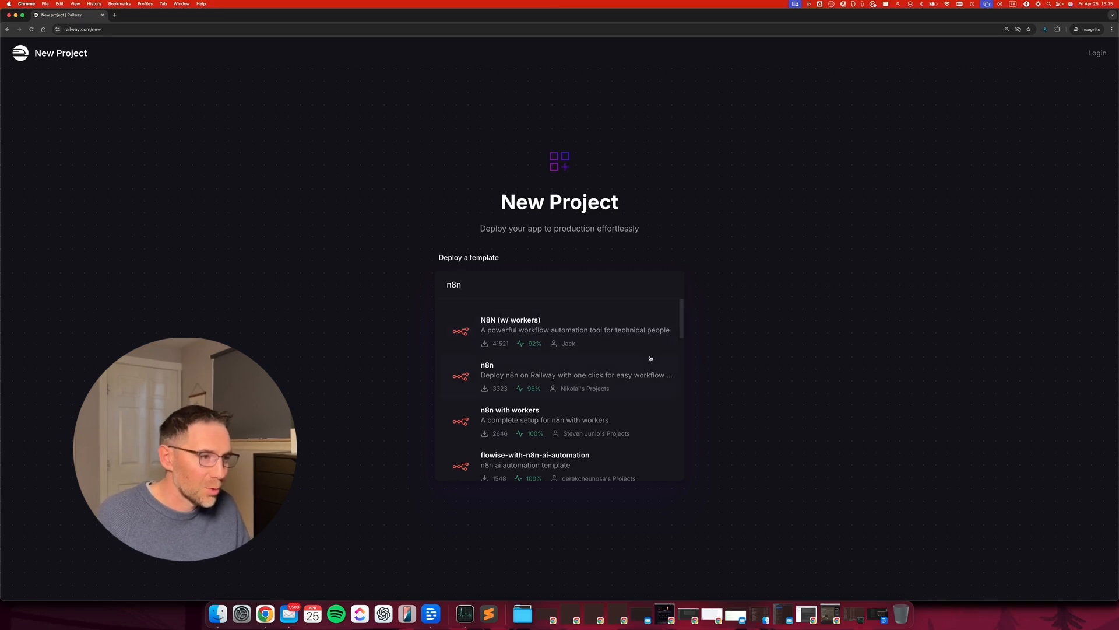
pyautogui.scroll(-3, 649, 358)
pyautogui.scroll(-2, 647, 358)
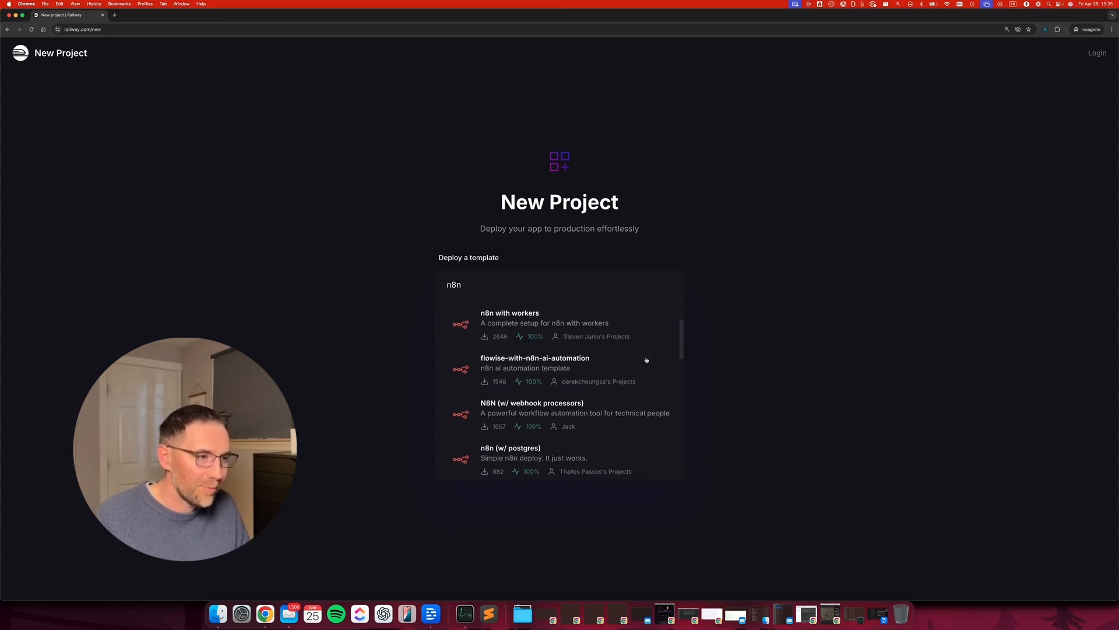
pyautogui.moveTo(819, 370)
pyautogui.mouseDown()
pyautogui.moveTo(527, 382)
pyautogui.moveTo(640, 399)
pyautogui.moveTo(601, 394)
pyautogui.mouseUp()
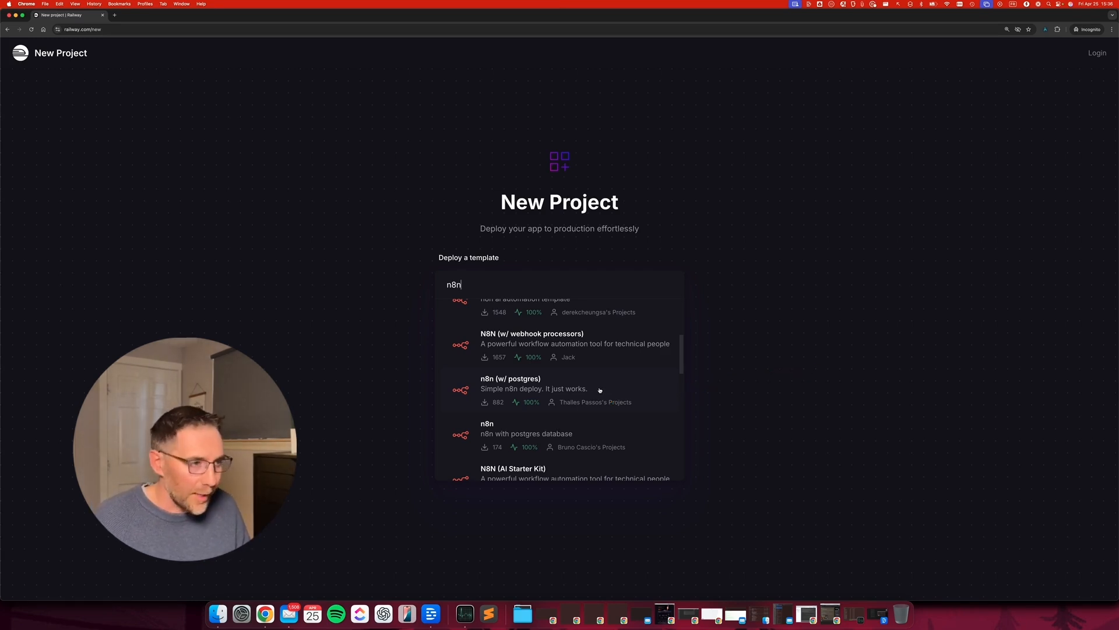
pyautogui.scroll(4, 595, 392)
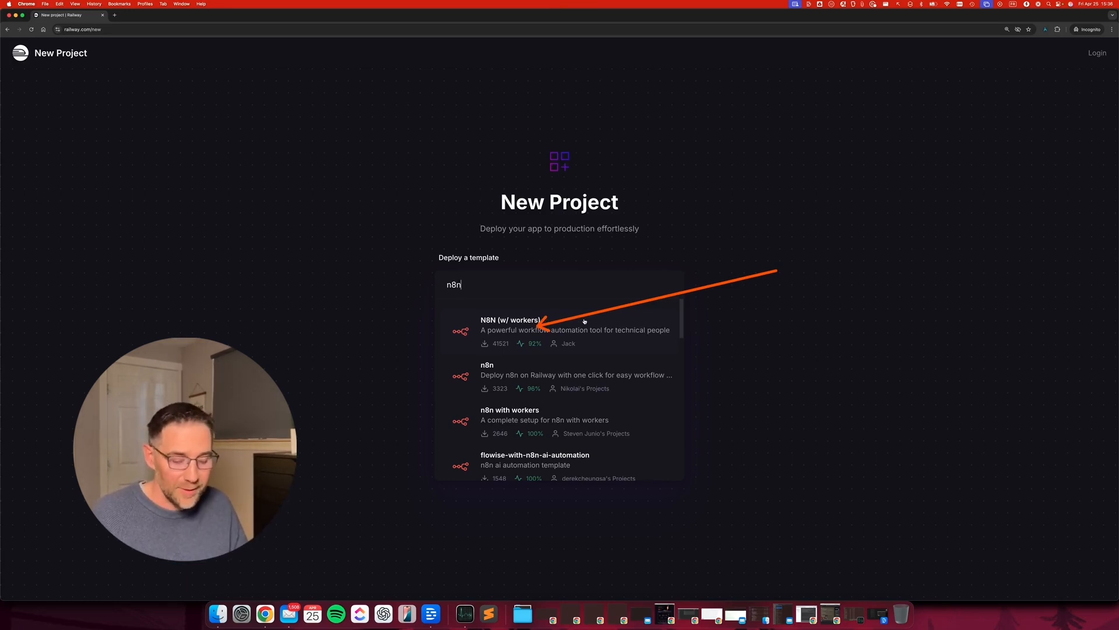
pyautogui.scroll(-5, 607, 333)
pyautogui.scroll(4, 595, 368)
pyautogui.scroll(1, 606, 333)
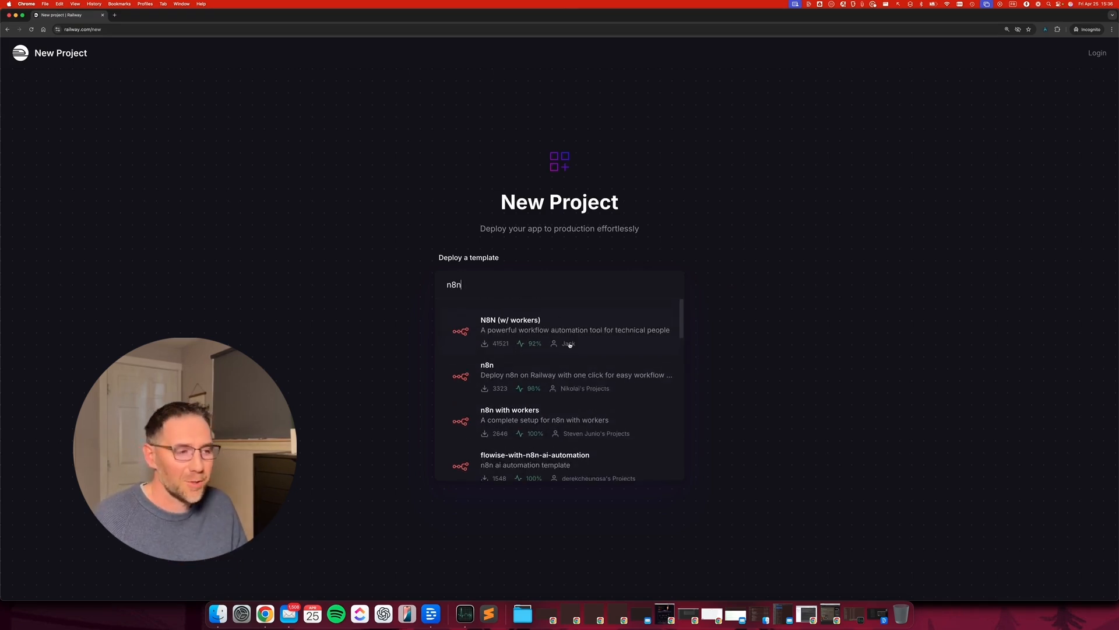
pyautogui.scroll(-3, 569, 344)
pyautogui.scroll(-1, 570, 346)
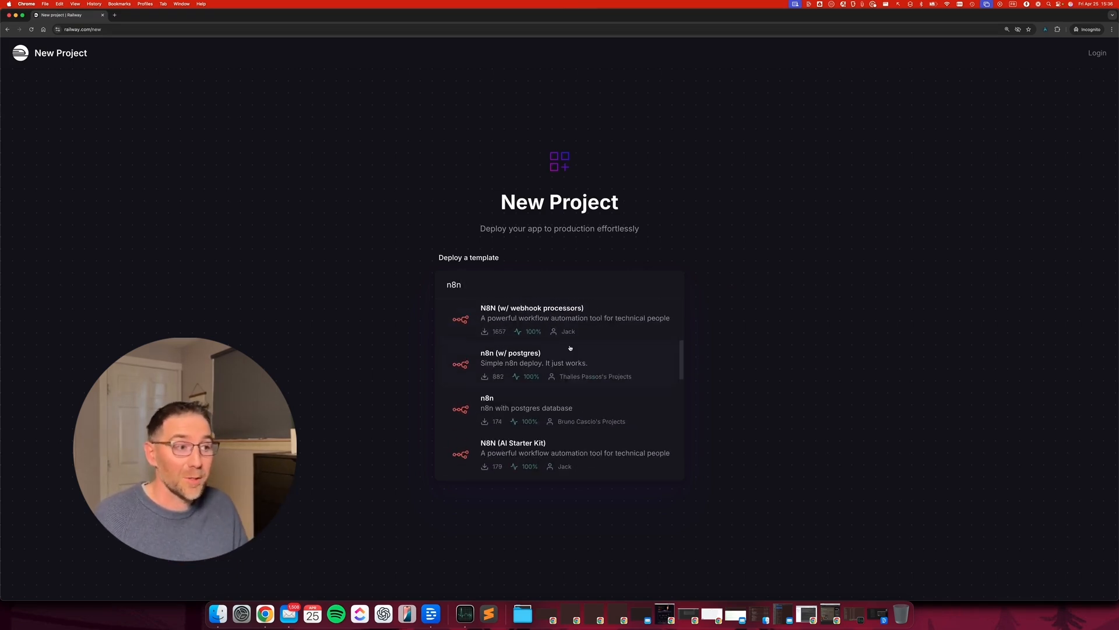
pyautogui.moveTo(749, 322); pyautogui.dragTo(572, 357)
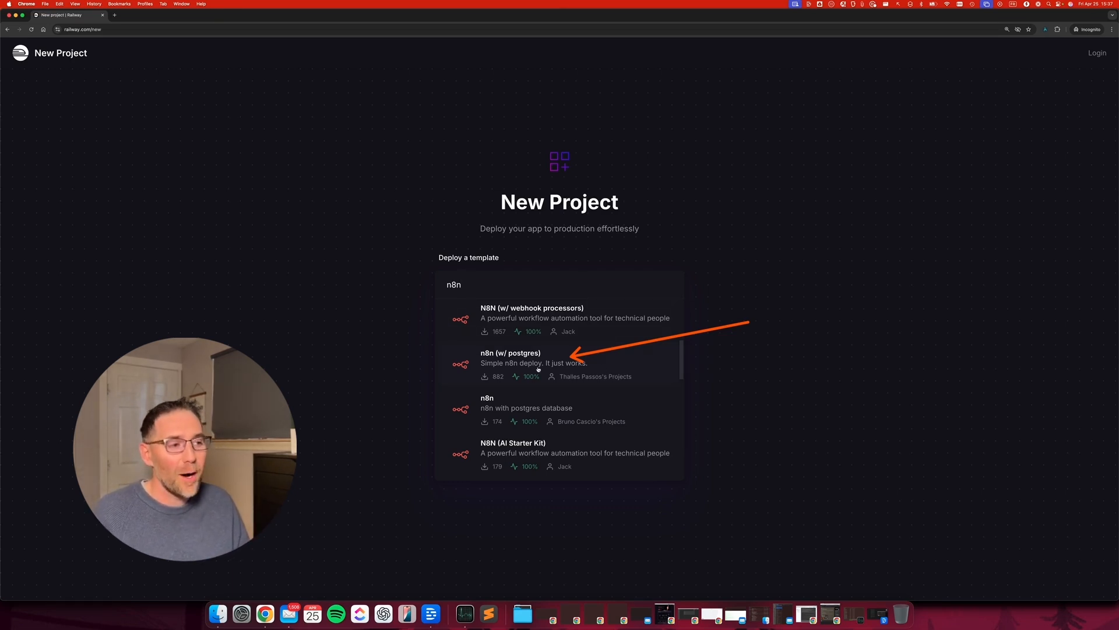
# Pick n8n (w/ postgres), log in with GitHub, and start a New project from the dashboard.
pyautogui.click(517, 365)
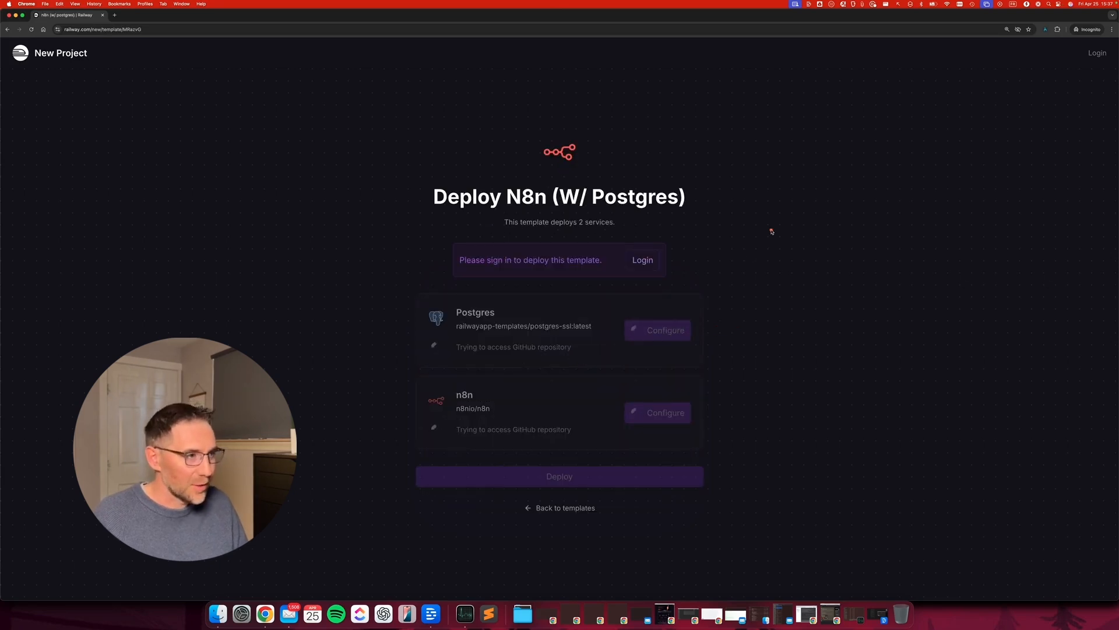
pyautogui.click(495, 337)
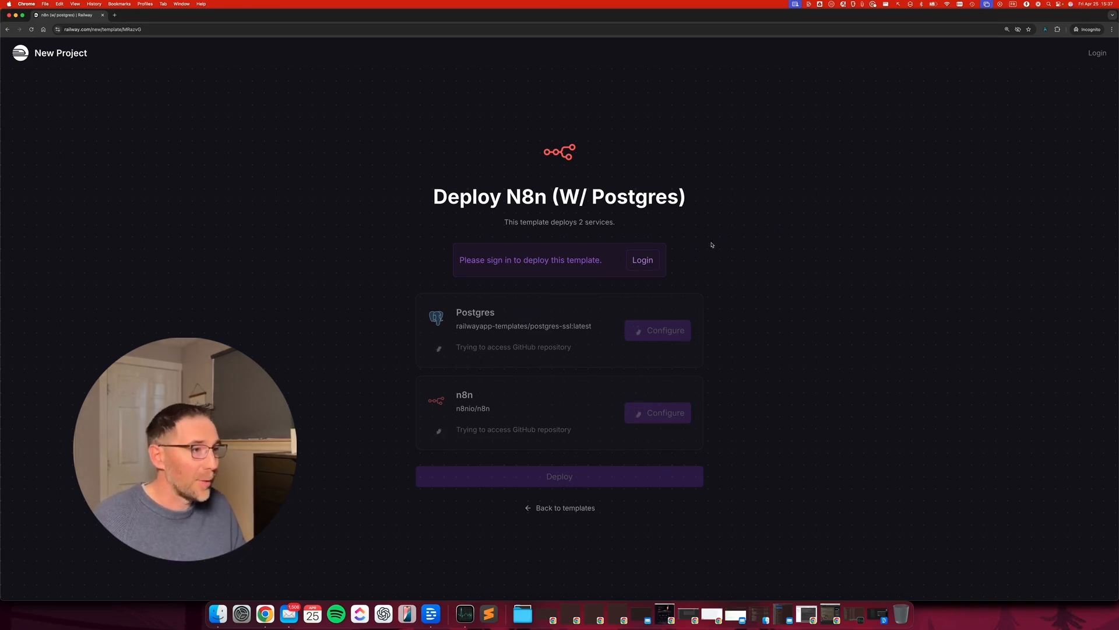
pyautogui.click(642, 260)
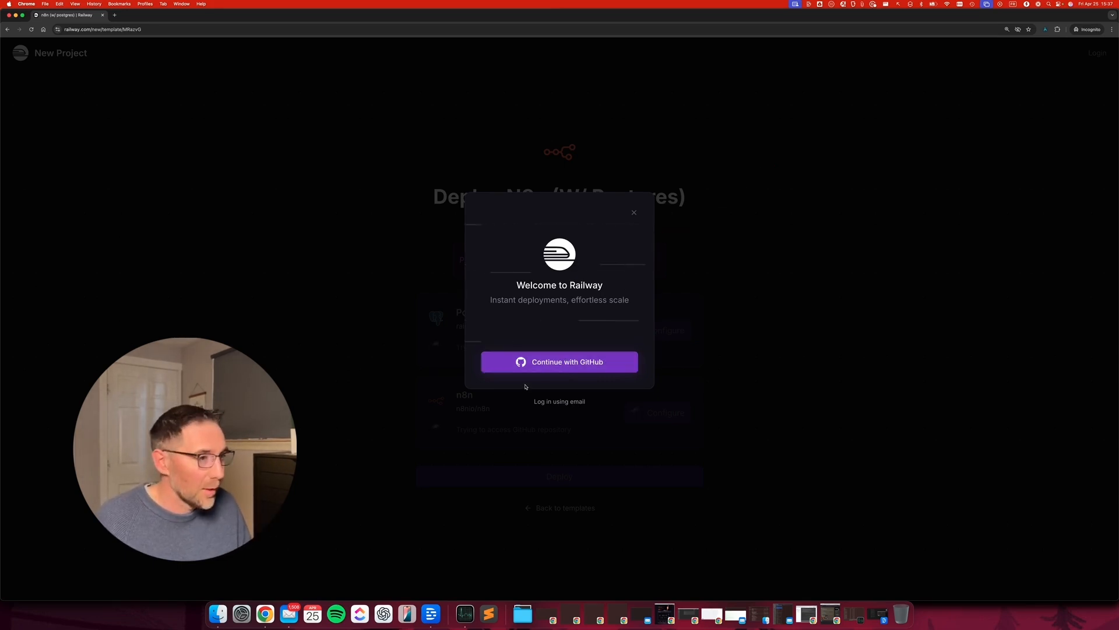
pyautogui.click(569, 365)
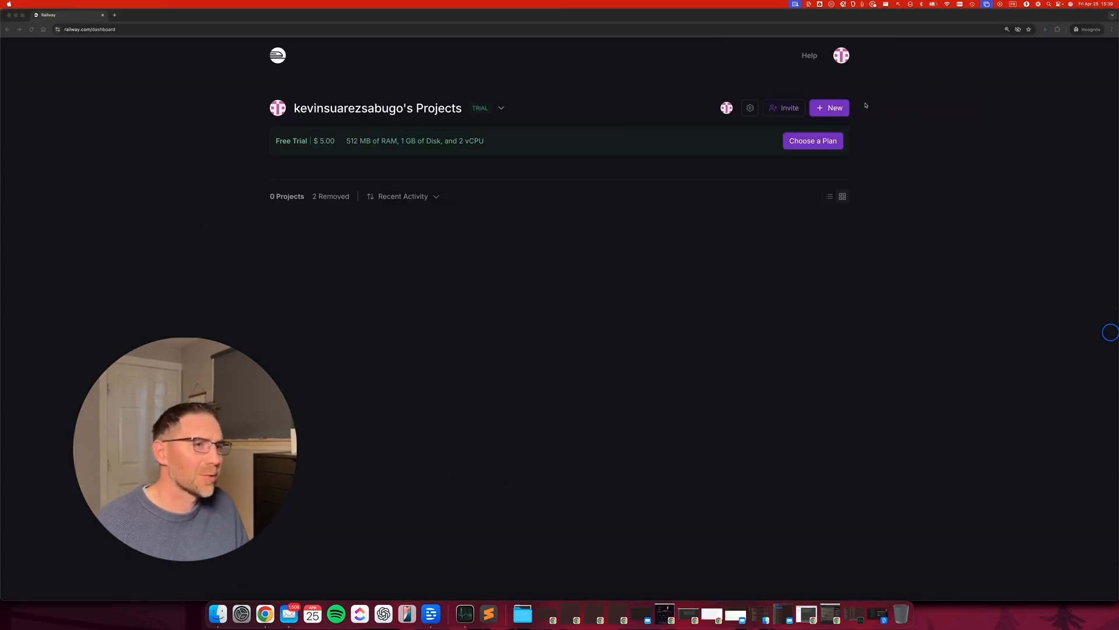
pyautogui.click(830, 108)
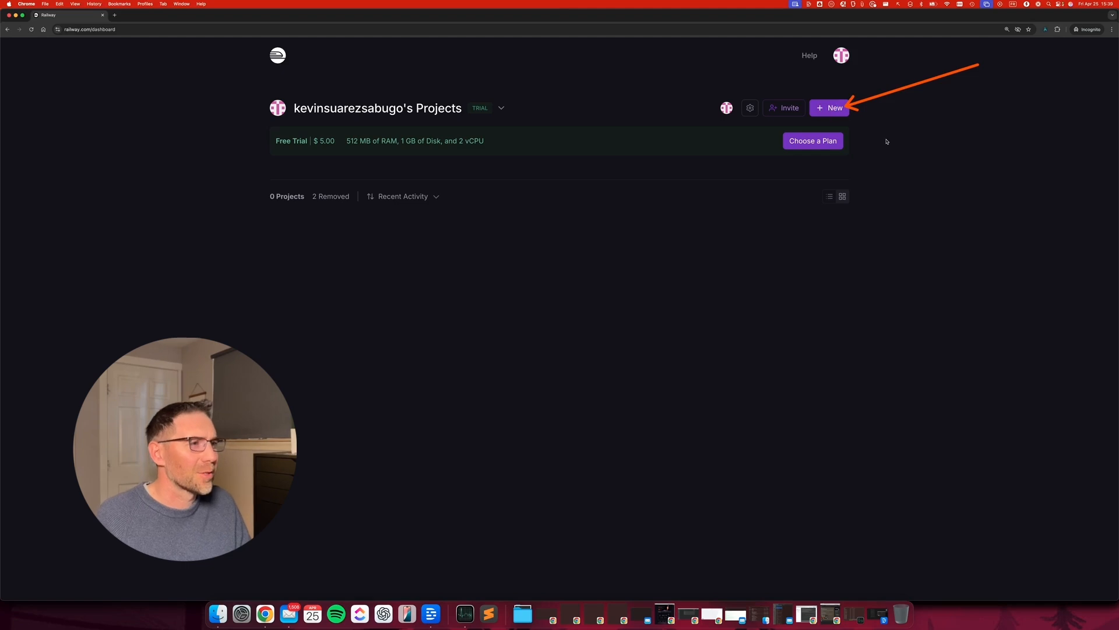
pyautogui.click(823, 111)
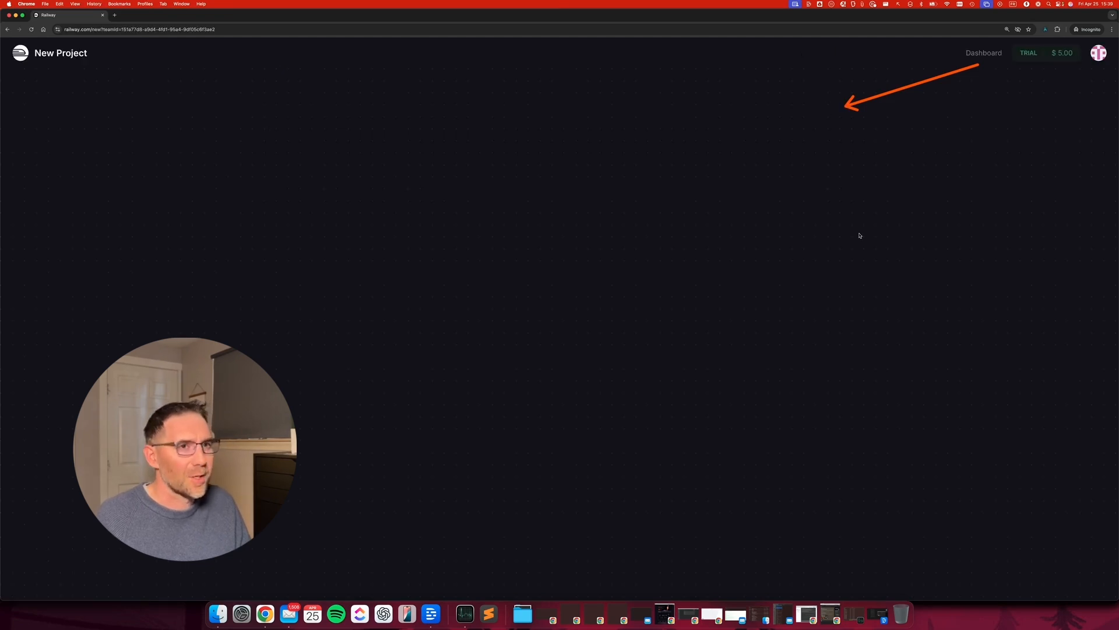
# Search templates for 'n8n', select n8n (w/ postgres), and deploy its Postgres and n8n services.
pyautogui.click(488, 347)
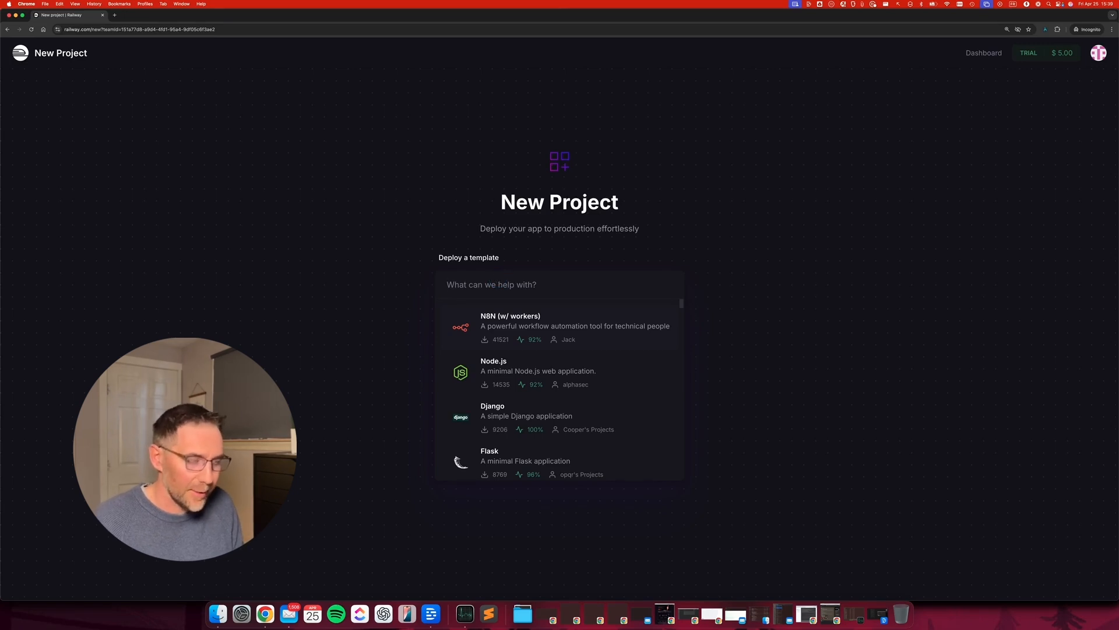
pyautogui.write('n8n')
pyautogui.scroll(-5, 541, 377)
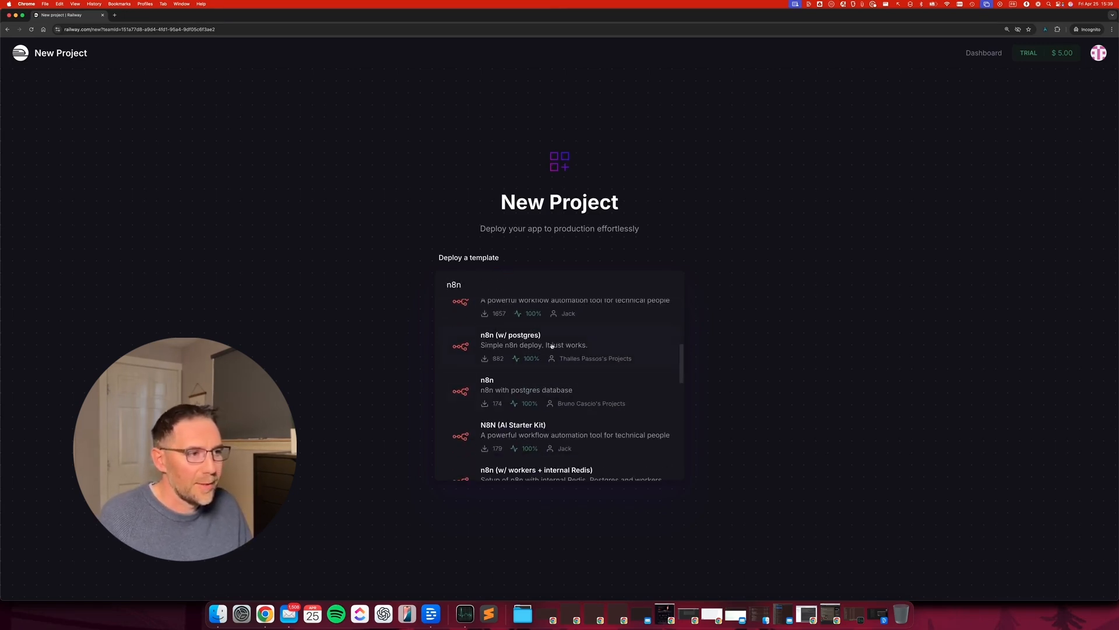
pyautogui.click(574, 346)
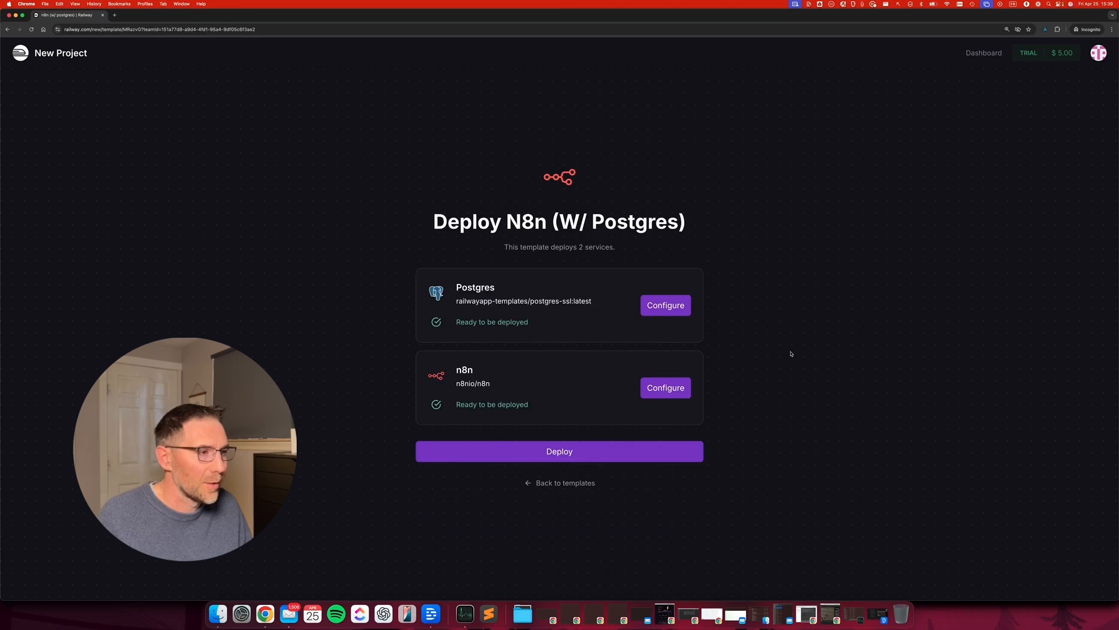
pyautogui.moveTo(773, 207)
pyautogui.mouseDown()
pyautogui.moveTo(550, 263)
pyautogui.moveTo(517, 300)
pyautogui.moveTo(525, 394)
pyautogui.moveTo(697, 286)
pyautogui.moveTo(673, 305)
pyautogui.moveTo(680, 300)
pyautogui.moveTo(661, 377)
pyautogui.moveTo(747, 234)
pyautogui.mouseUp()
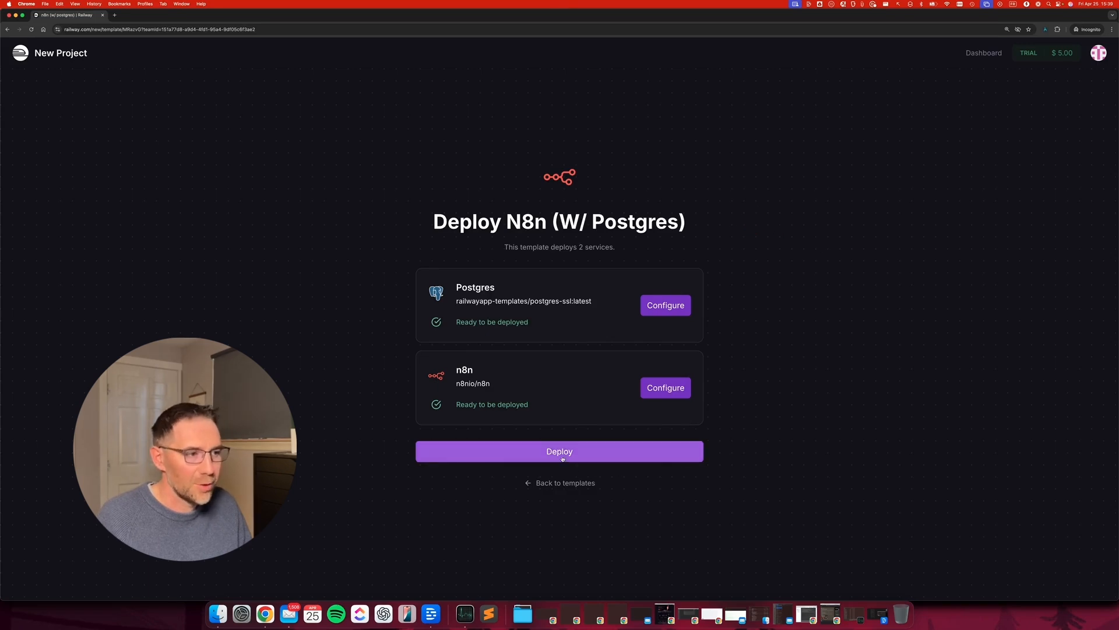
pyautogui.click(619, 455)
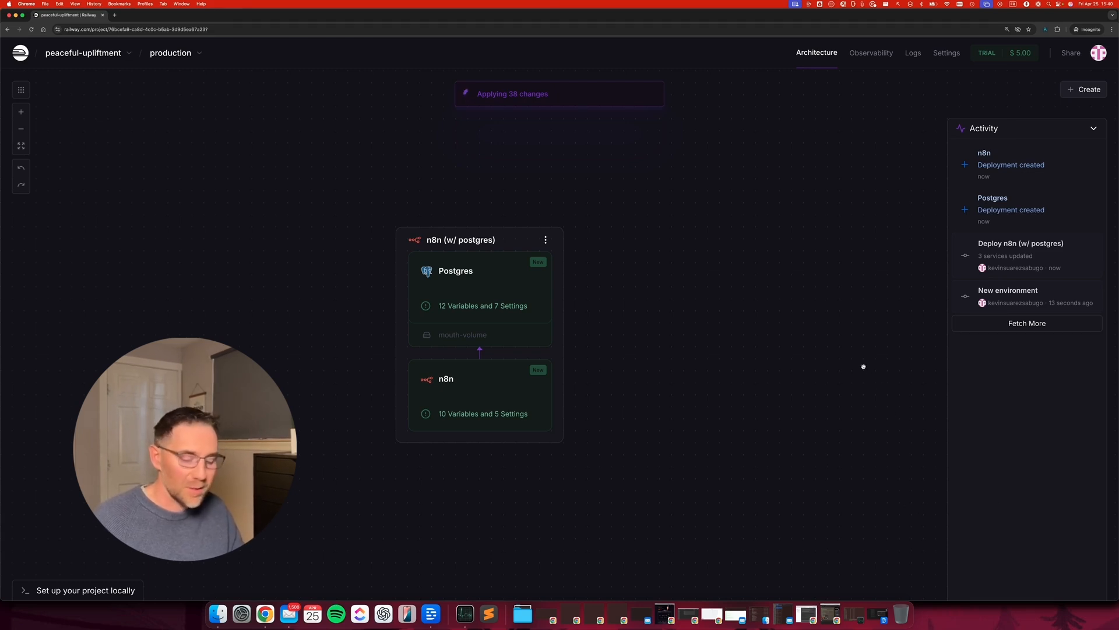
# Open the n8n service's details and follow its n8n-production ...up.railway.app public URL.
pyautogui.moveTo(792, 378)
pyautogui.mouseDown()
pyautogui.moveTo(967, 225)
pyautogui.moveTo(965, 156)
pyautogui.moveTo(963, 242)
pyautogui.moveTo(958, 150)
pyautogui.moveTo(968, 209)
pyautogui.moveTo(934, 251)
pyautogui.mouseUp()
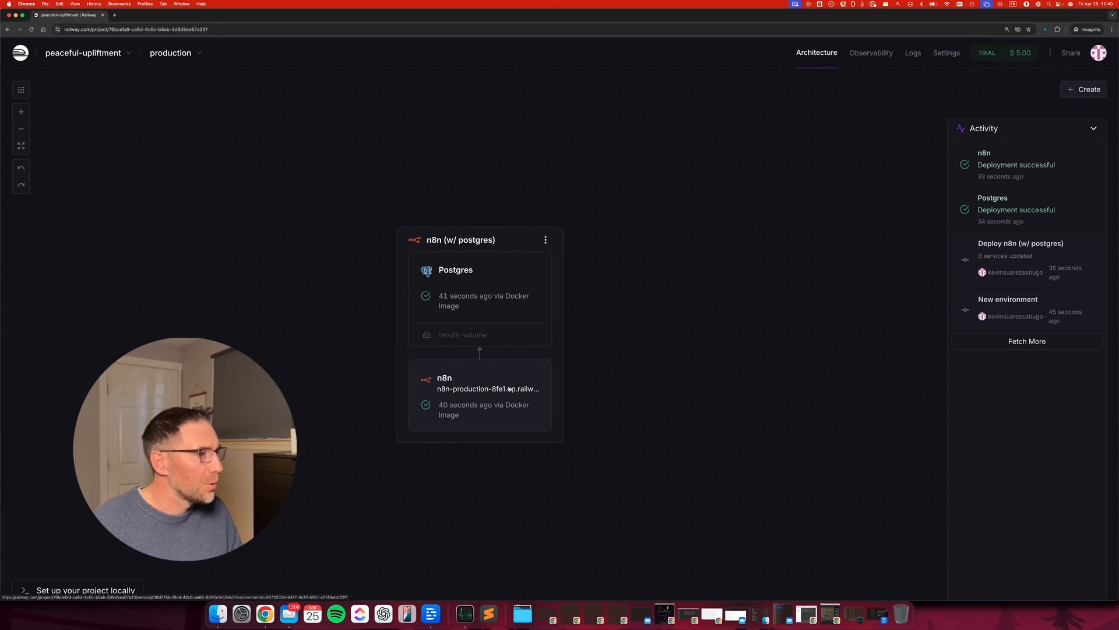
pyautogui.moveTo(680, 325)
pyautogui.mouseDown()
pyautogui.moveTo(594, 370)
pyautogui.moveTo(510, 383)
pyautogui.mouseUp()
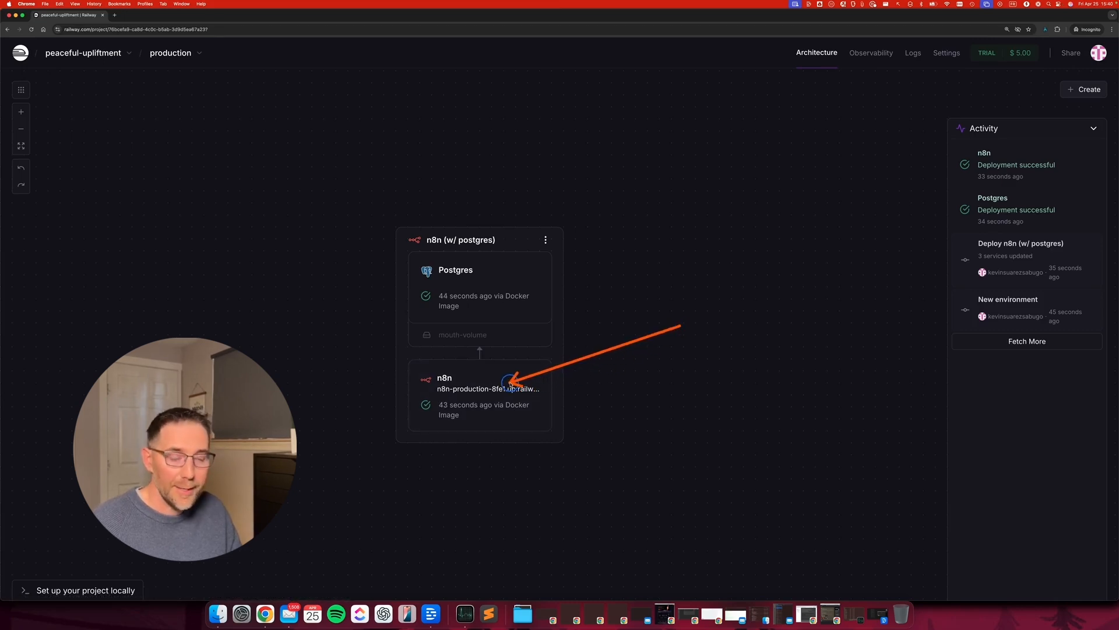
pyautogui.click(470, 394)
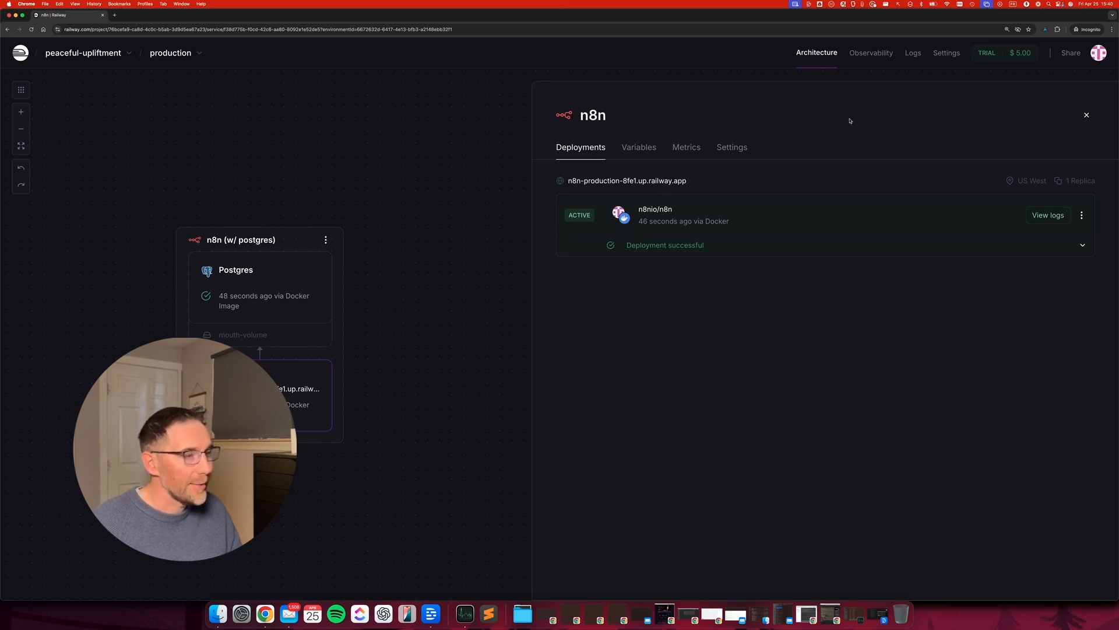
pyautogui.moveTo(853, 137)
pyautogui.mouseDown()
pyautogui.moveTo(723, 151)
pyautogui.moveTo(696, 178)
pyautogui.mouseUp()
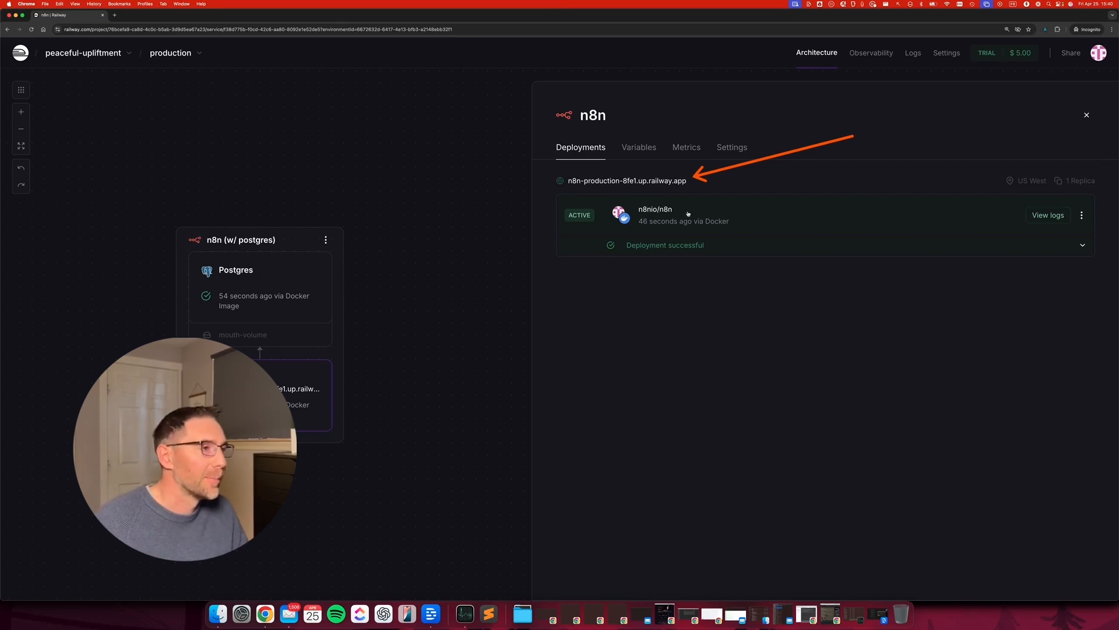
pyautogui.click(671, 182)
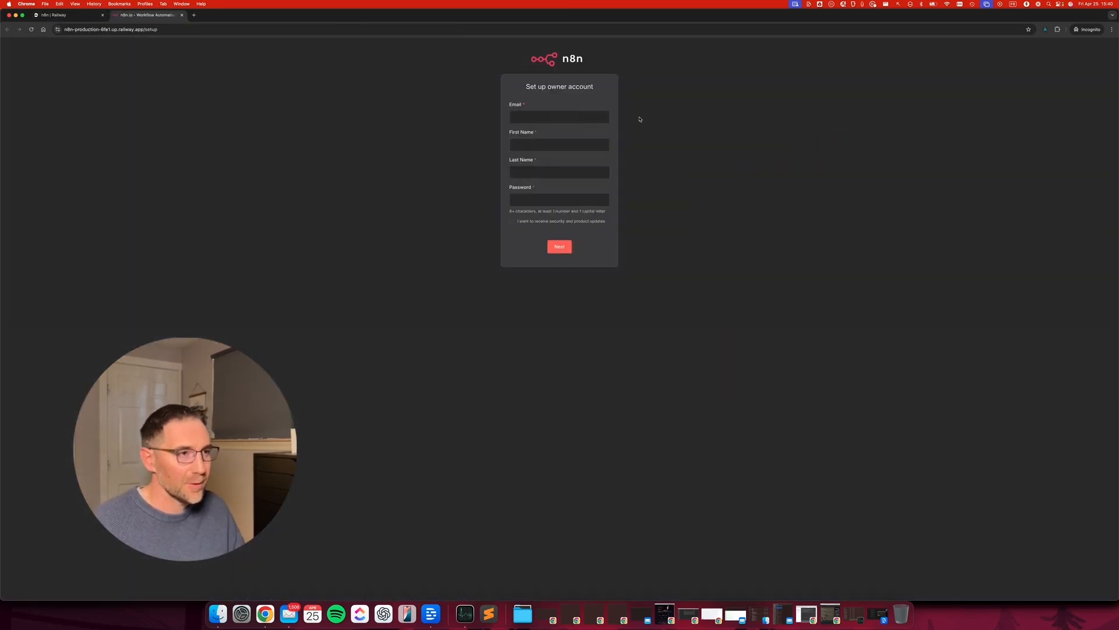
# Zoom in on the setup page and fill in the owner's email from the saved suggestion.
pyautogui.press('super+equal')
pyautogui.press('super+equal')
pyautogui.press('super+equal')
pyautogui.press('super+equal')
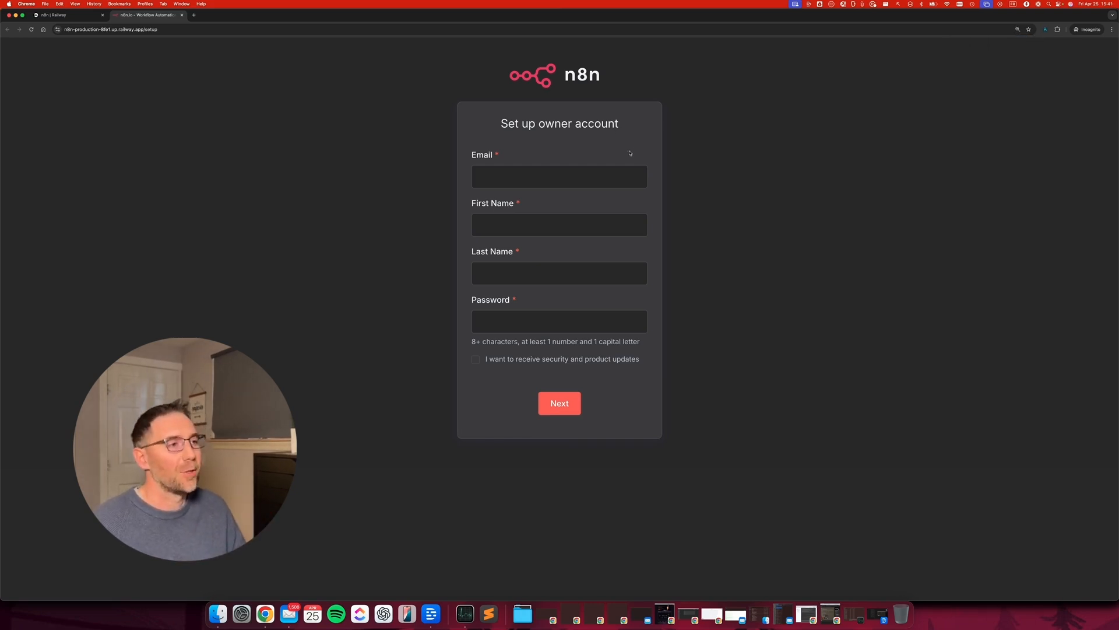
pyautogui.click(561, 181)
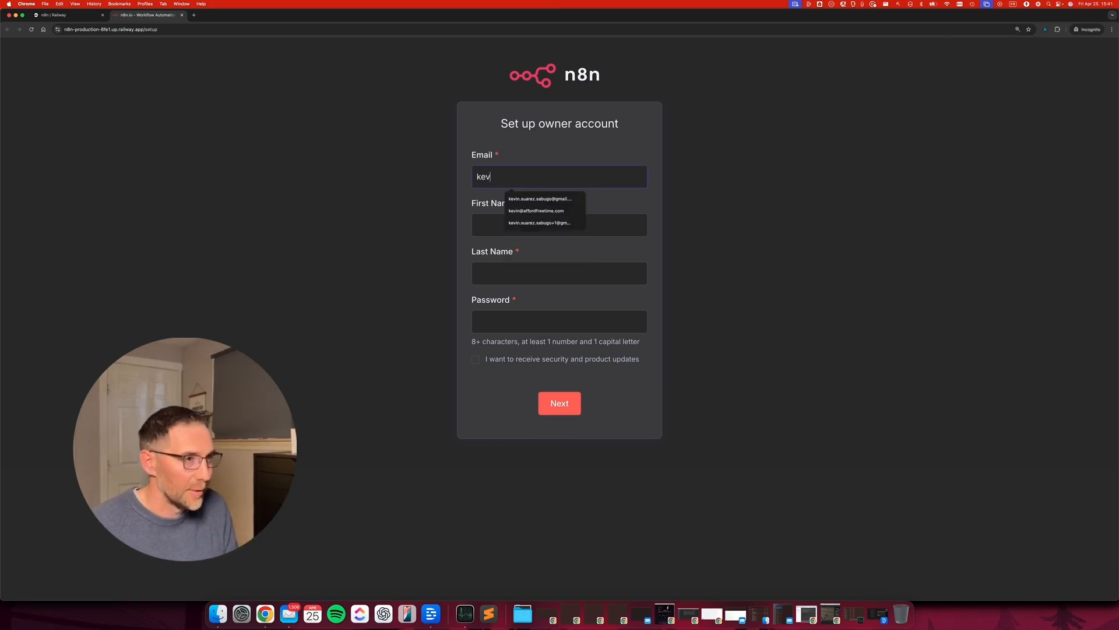
pyautogui.press('Down')
pyautogui.press('Return')
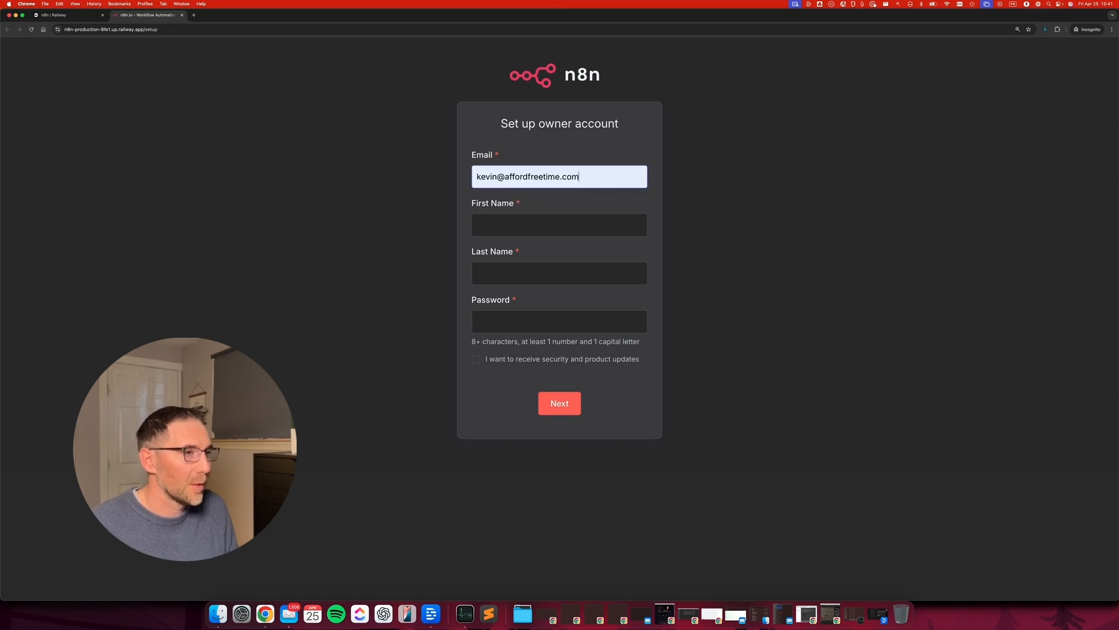
# Enter the owner's first name and full last name.
pyautogui.press('Tab')
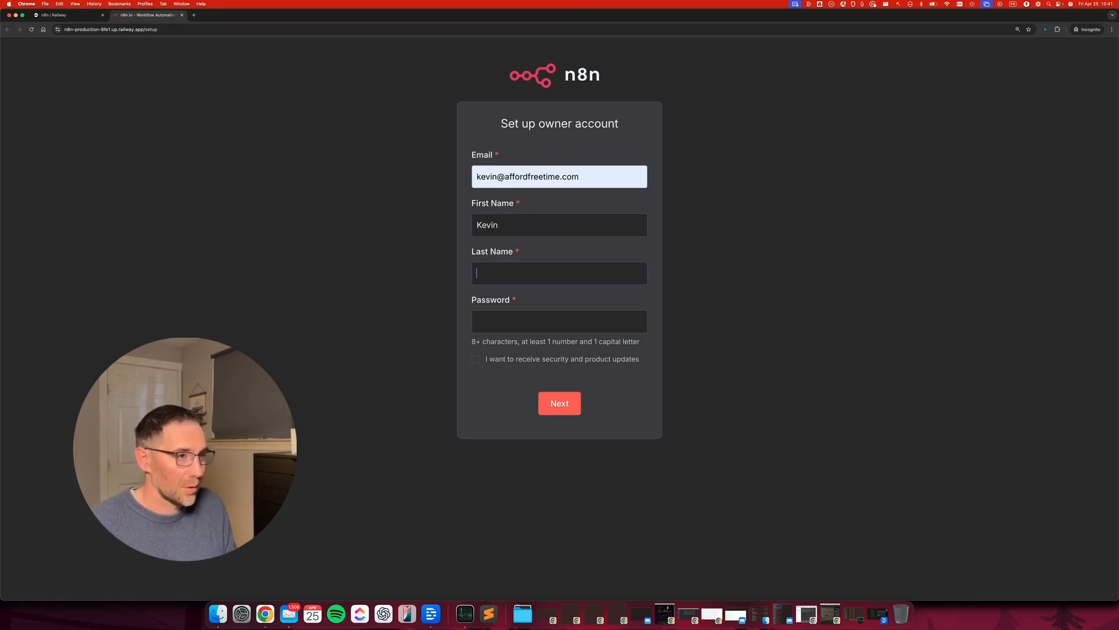
pyautogui.press('Tab')
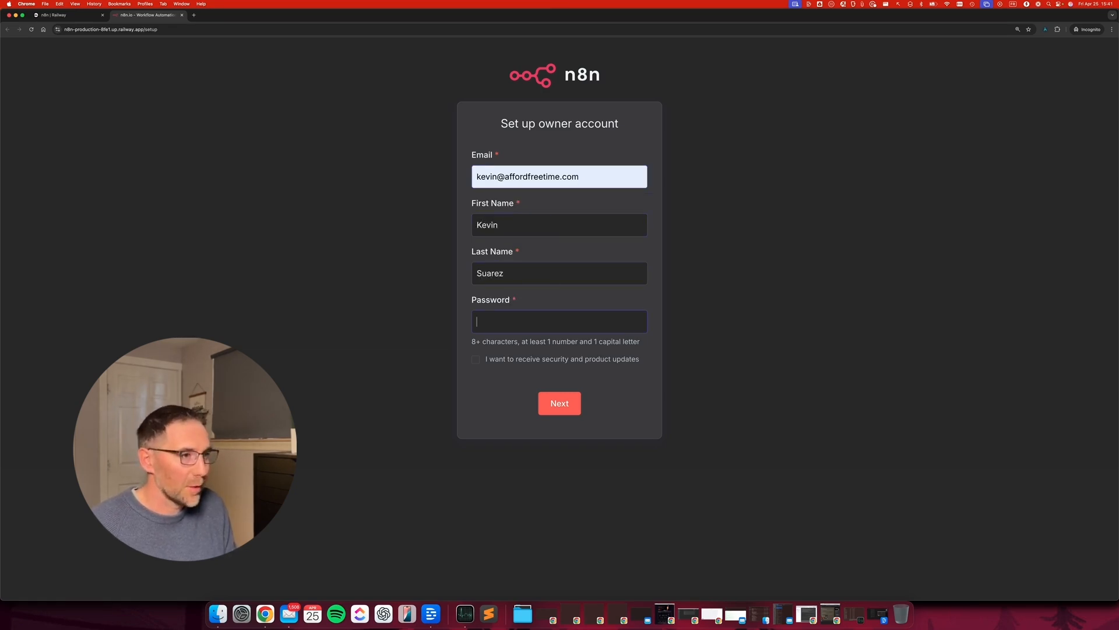
pyautogui.hotkey('shift', 'Tab')
pyautogui.press('Right')
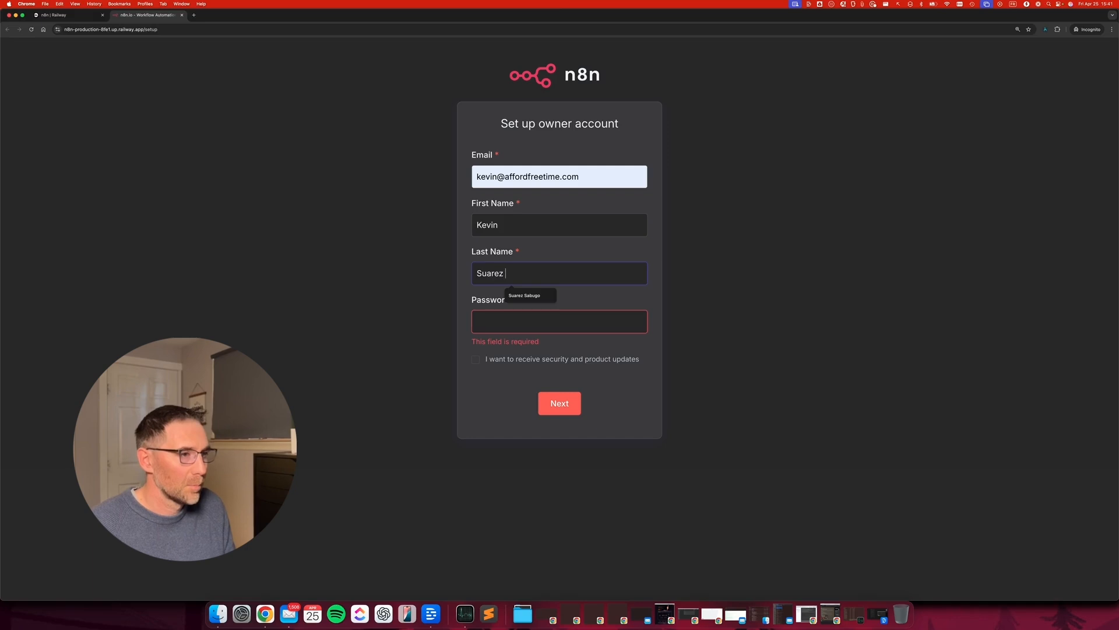
pyautogui.press('Down')
pyautogui.press('Return')
# Type the account password and submit the owner setup form.
pyautogui.press('Tab')
pyautogui.write('P••••••••••••••')
pyautogui.press('Return')
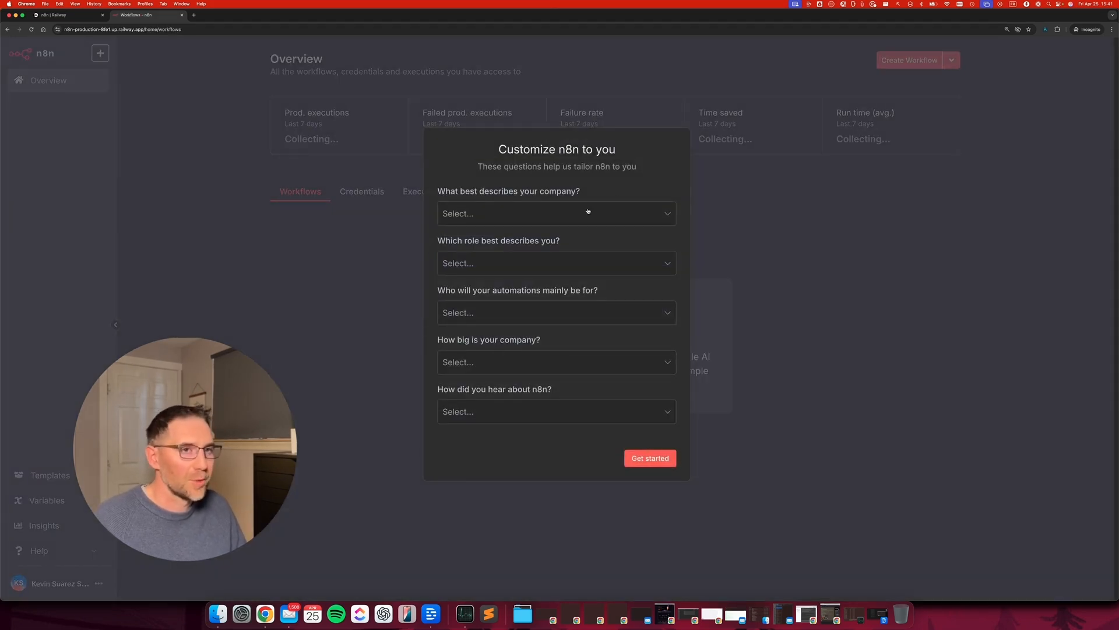
# Choose Marketing agency / consultancy, Business Owner, Myself, Less than 20 people and YouTube, then Get started.
pyautogui.click(595, 216)
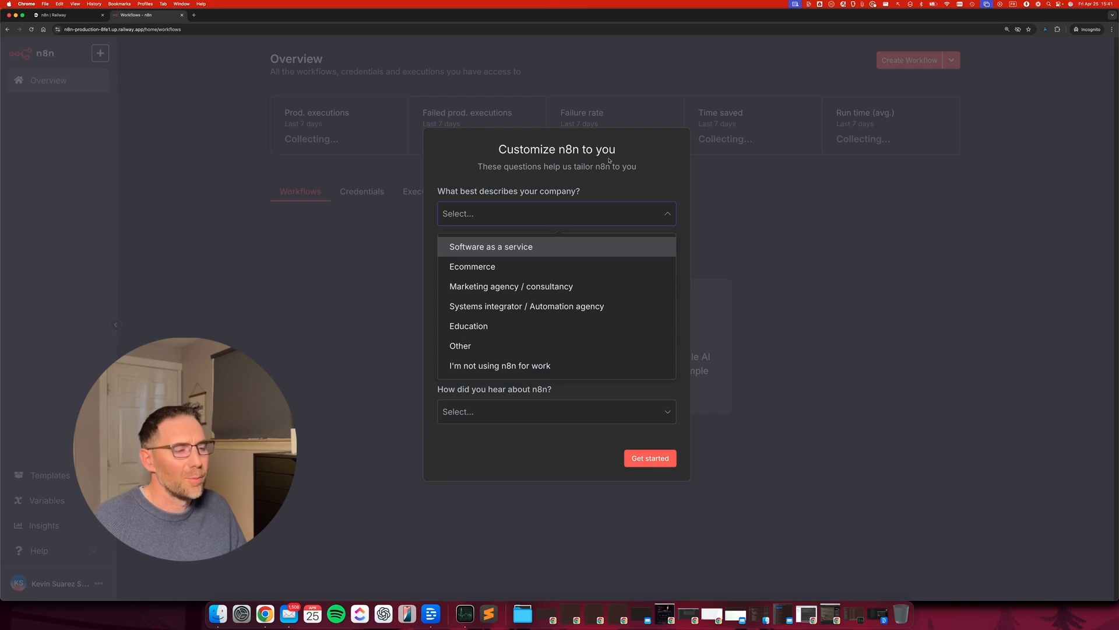
pyautogui.click(517, 286)
pyautogui.click(500, 272)
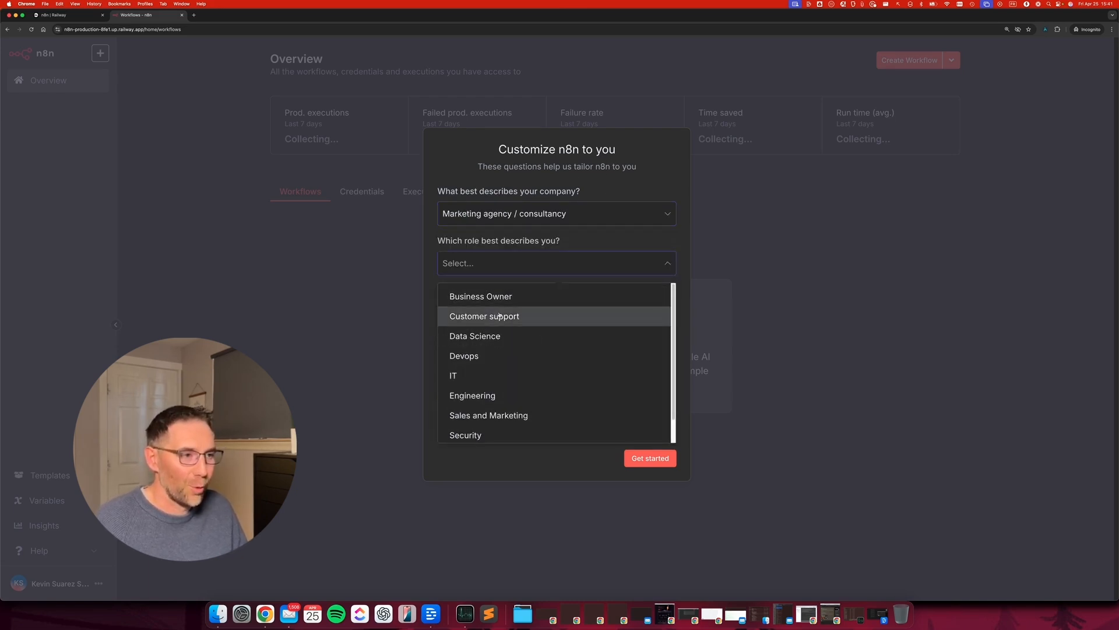
pyautogui.click(493, 295)
pyautogui.click(515, 320)
pyautogui.click(501, 345)
pyautogui.click(516, 367)
pyautogui.click(520, 396)
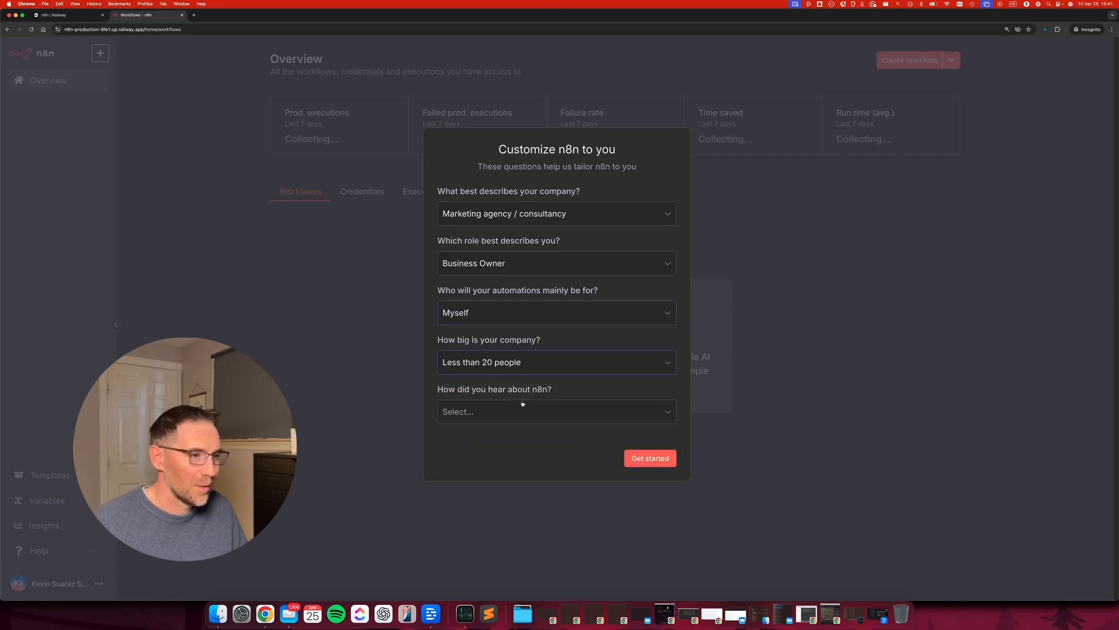
pyautogui.click(481, 412)
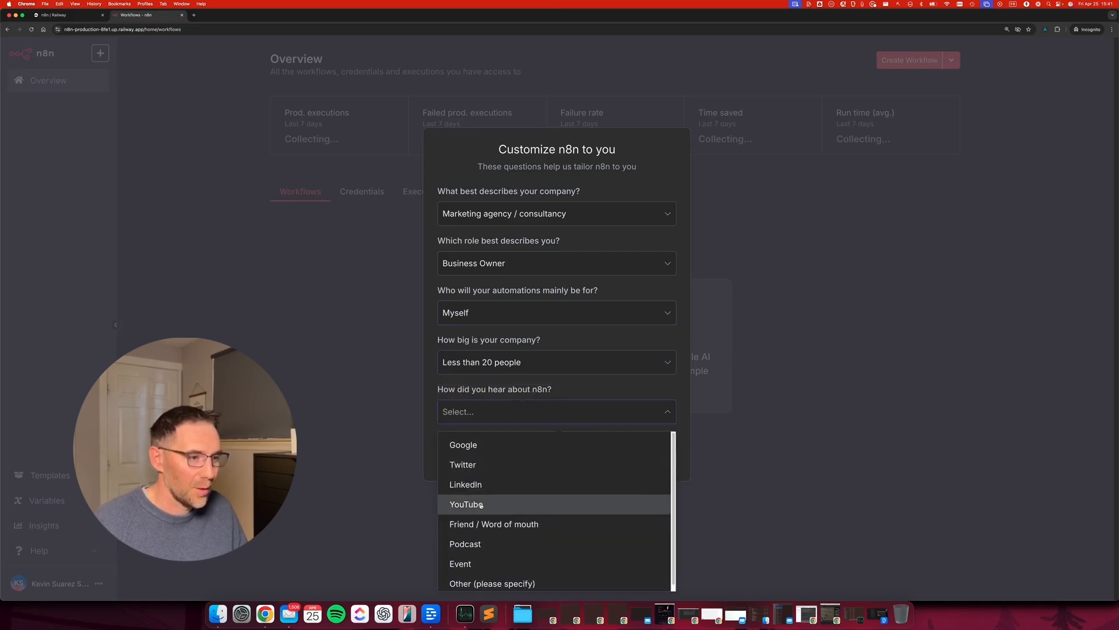
pyautogui.click(455, 505)
pyautogui.click(648, 458)
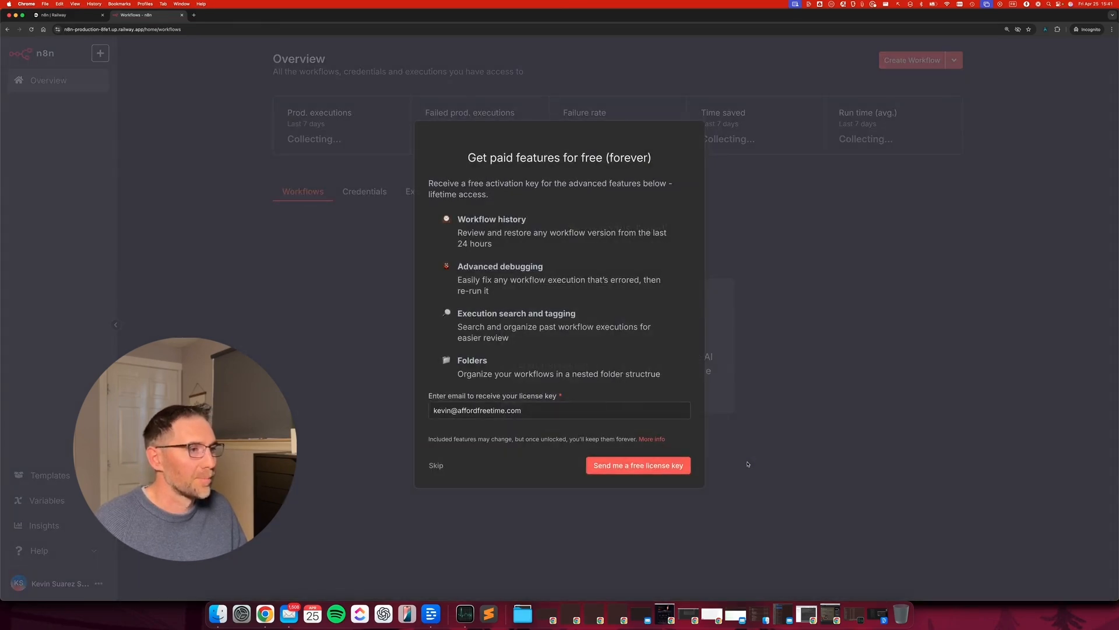
# Choose 'Send me a free license key' in the Get paid features dialog.
pyautogui.moveTo(875, 139)
pyautogui.mouseDown()
pyautogui.moveTo(700, 174)
pyautogui.moveTo(513, 130)
pyautogui.moveTo(548, 186)
pyautogui.moveTo(555, 158)
pyautogui.moveTo(543, 158)
pyautogui.moveTo(657, 152)
pyautogui.moveTo(611, 157)
pyautogui.moveTo(642, 157)
pyautogui.moveTo(560, 234)
pyautogui.moveTo(509, 392)
pyautogui.moveTo(583, 389)
pyautogui.moveTo(563, 388)
pyautogui.mouseUp()
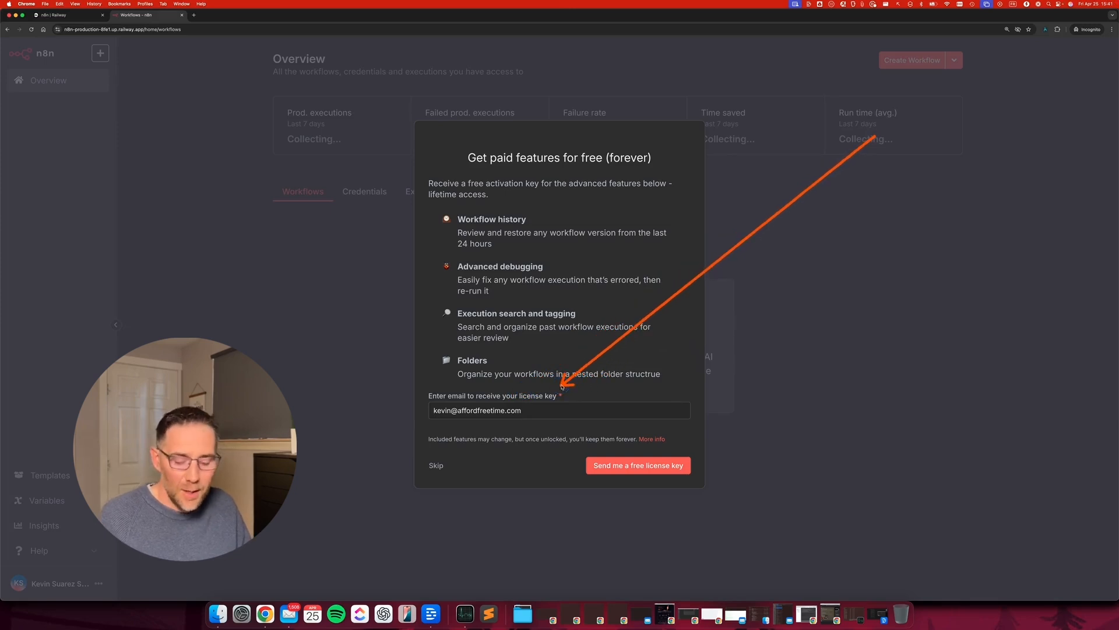
pyautogui.moveTo(622, 275)
pyautogui.mouseDown()
pyautogui.moveTo(490, 244)
pyautogui.moveTo(495, 218)
pyautogui.moveTo(510, 236)
pyautogui.moveTo(605, 249)
pyautogui.moveTo(527, 240)
pyautogui.moveTo(560, 242)
pyautogui.mouseUp()
pyautogui.click(646, 469)
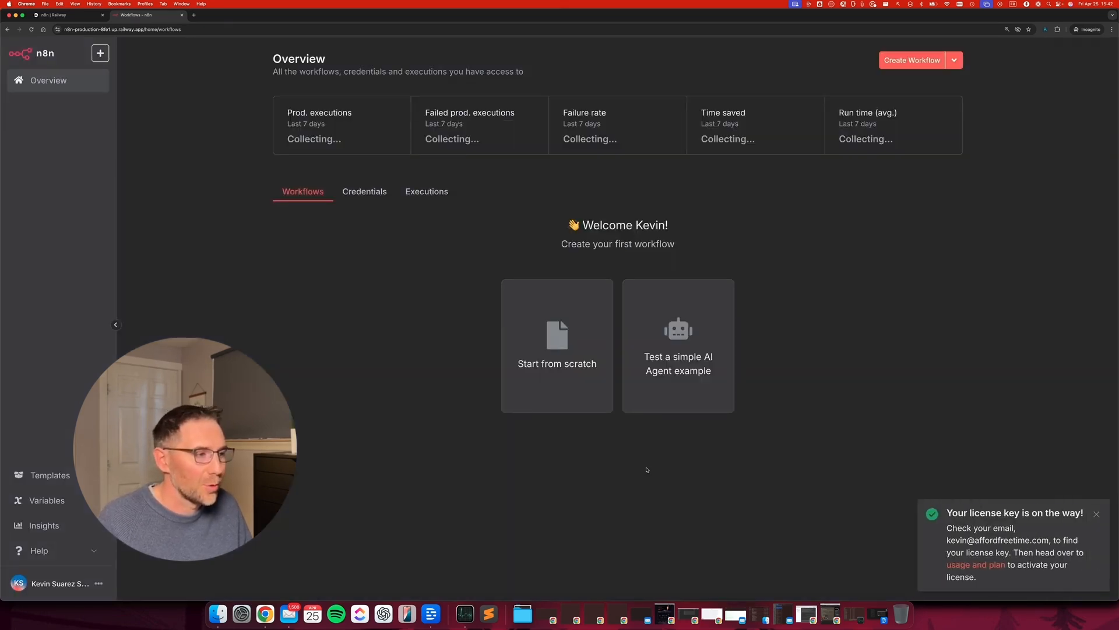
pyautogui.moveTo(1030, 394)
pyautogui.mouseDown()
pyautogui.moveTo(945, 515)
pyautogui.moveTo(1027, 510)
pyautogui.moveTo(963, 524)
pyautogui.moveTo(970, 547)
pyautogui.moveTo(1011, 548)
pyautogui.moveTo(968, 550)
pyautogui.mouseUp()
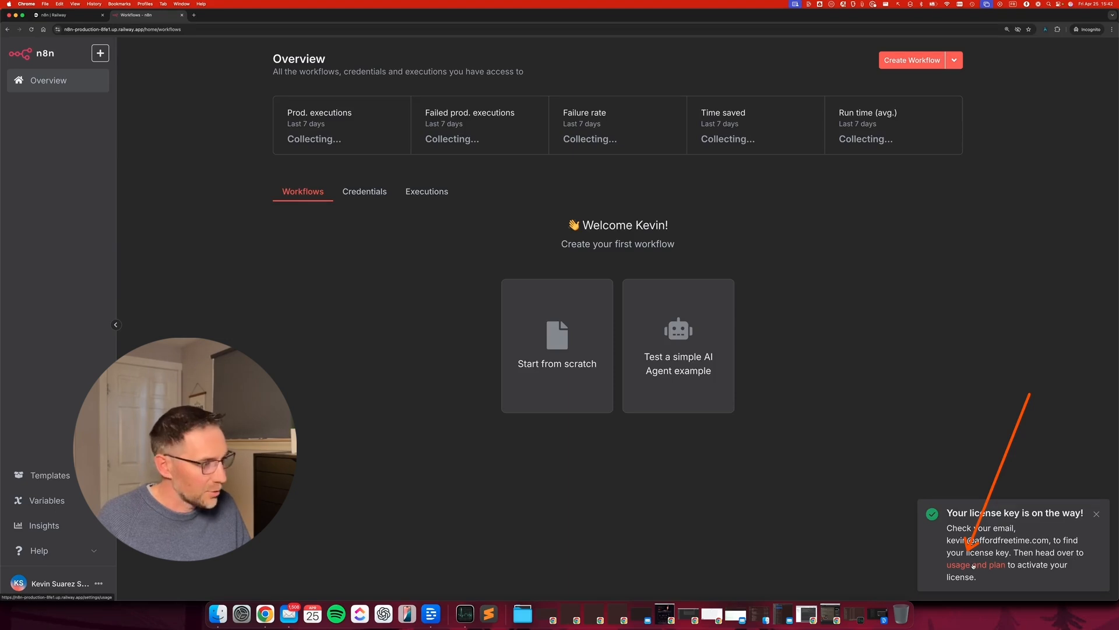
# In Usage and plan, paste the emailed activation key and activate the license.
pyautogui.click(976, 565)
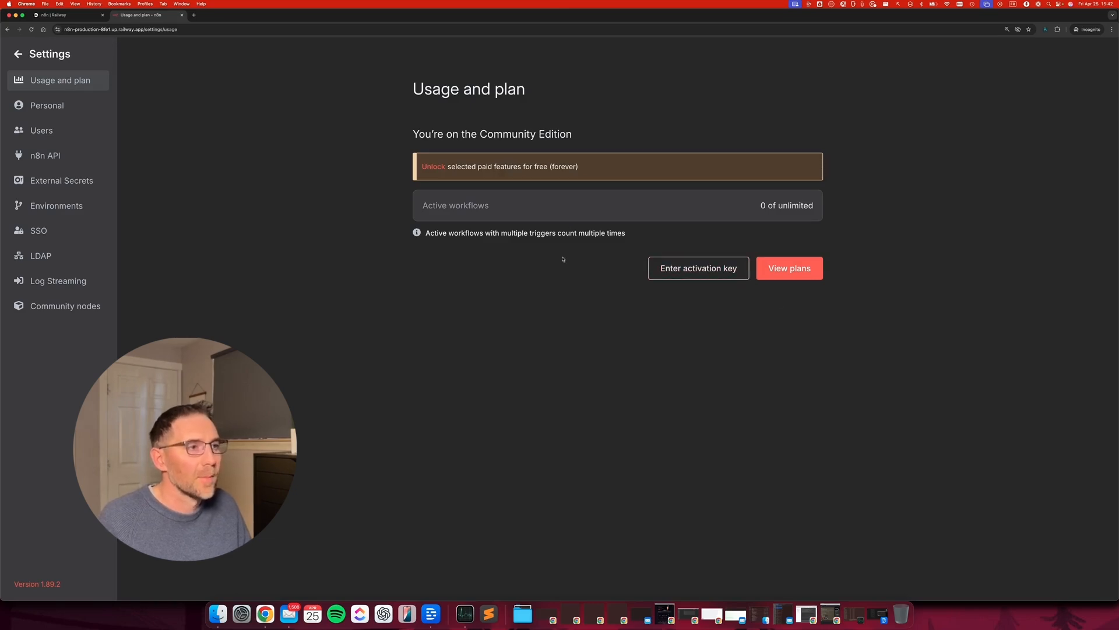
pyautogui.click(290, 614)
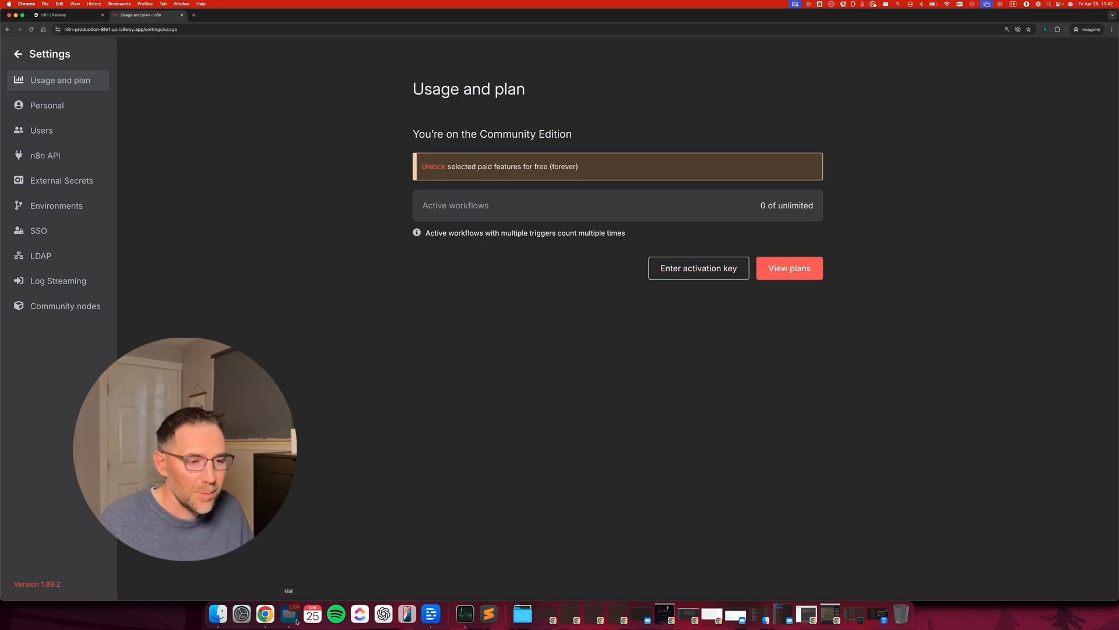
pyautogui.click(593, 279)
pyautogui.click(713, 273)
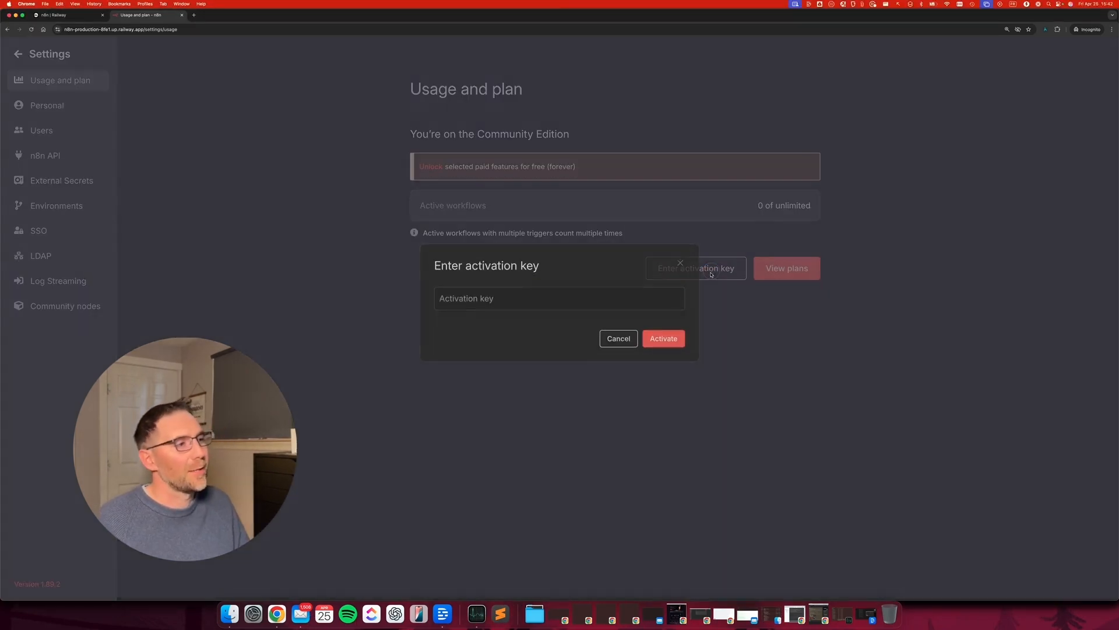
pyautogui.press('super+v')
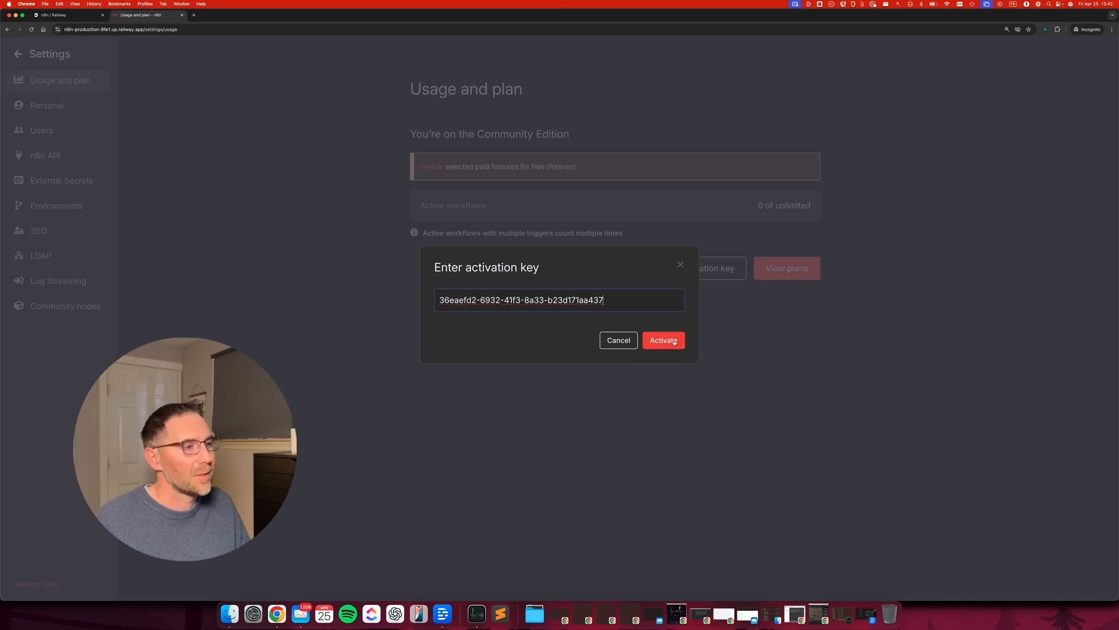
pyautogui.click(676, 342)
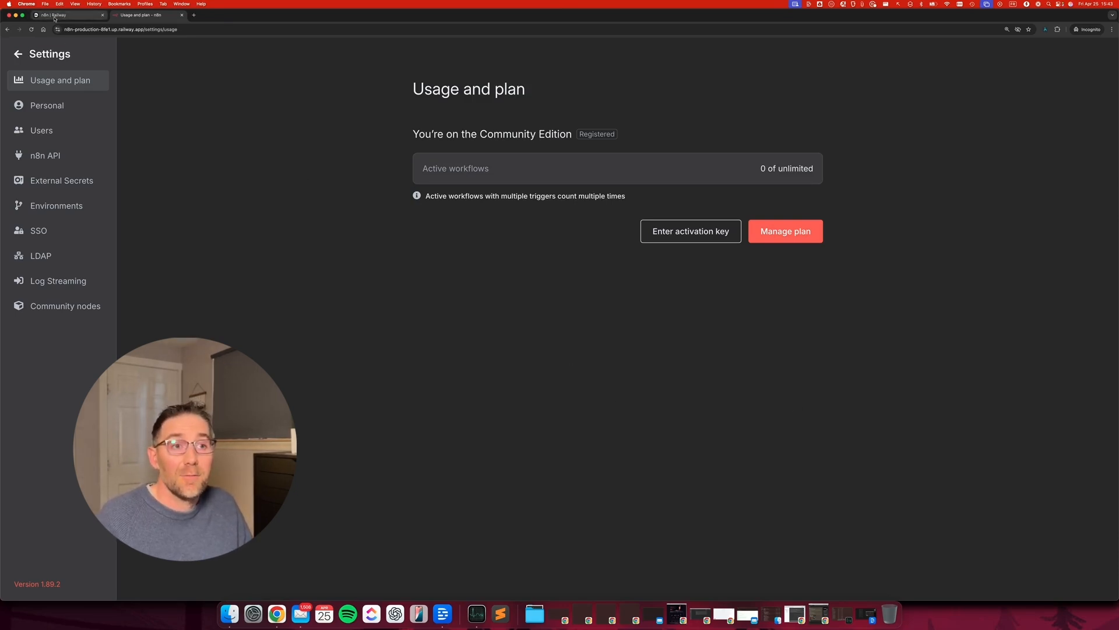
pyautogui.click(20, 52)
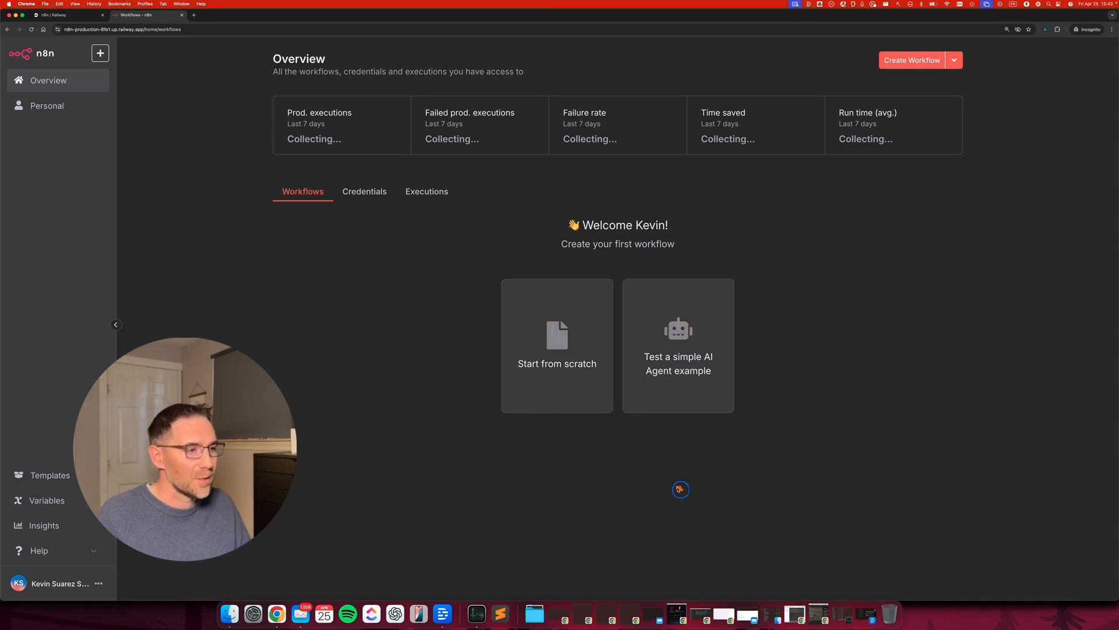
pyautogui.click(559, 343)
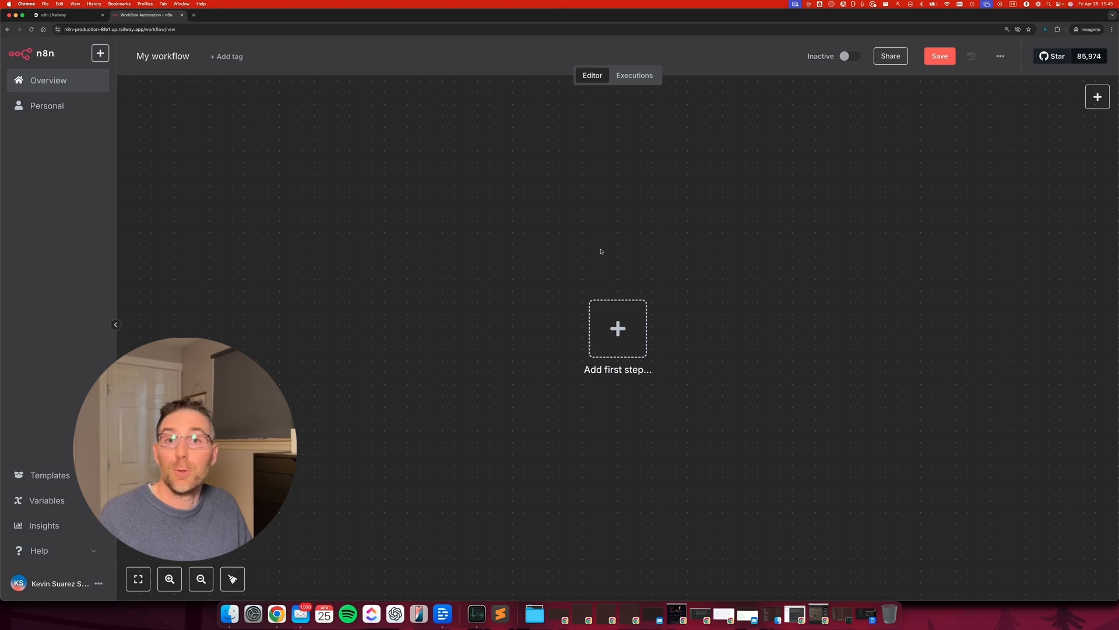
# Open the n8n service details in Railway, reload the n8n editor tab, then return to Railway.
pyautogui.click(58, 15)
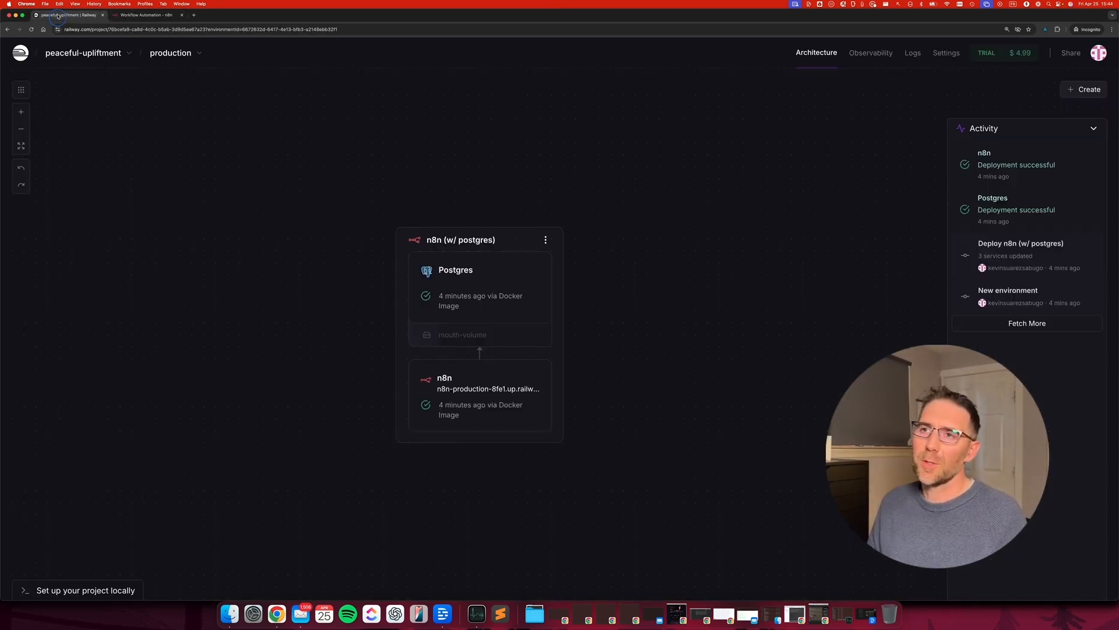
pyautogui.click(462, 394)
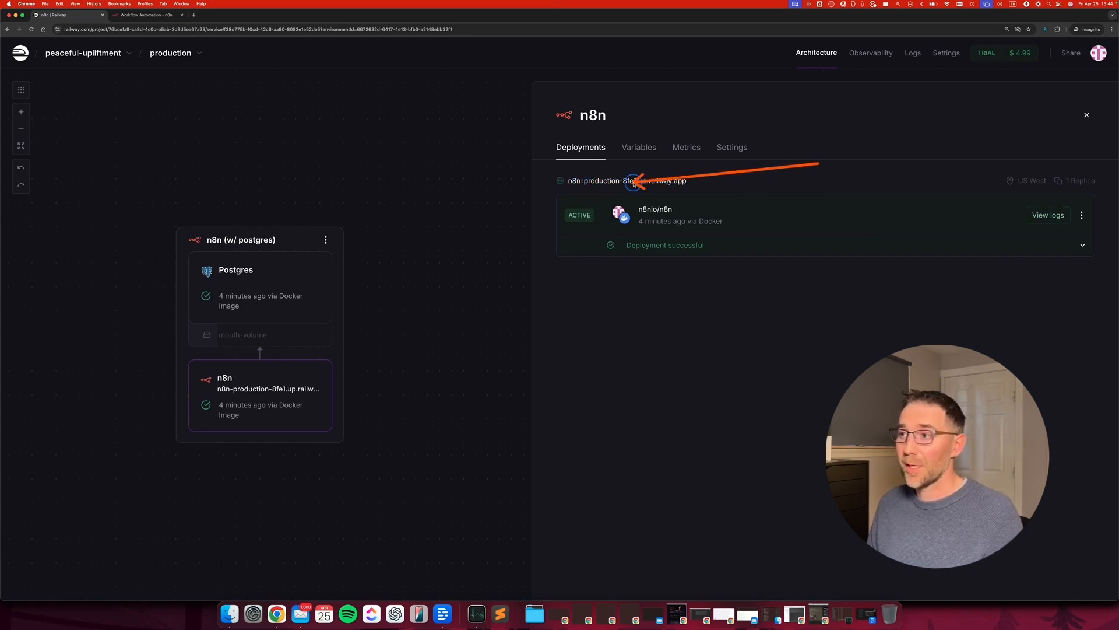
pyautogui.click(145, 15)
pyautogui.click(113, 27)
pyautogui.press('Return')
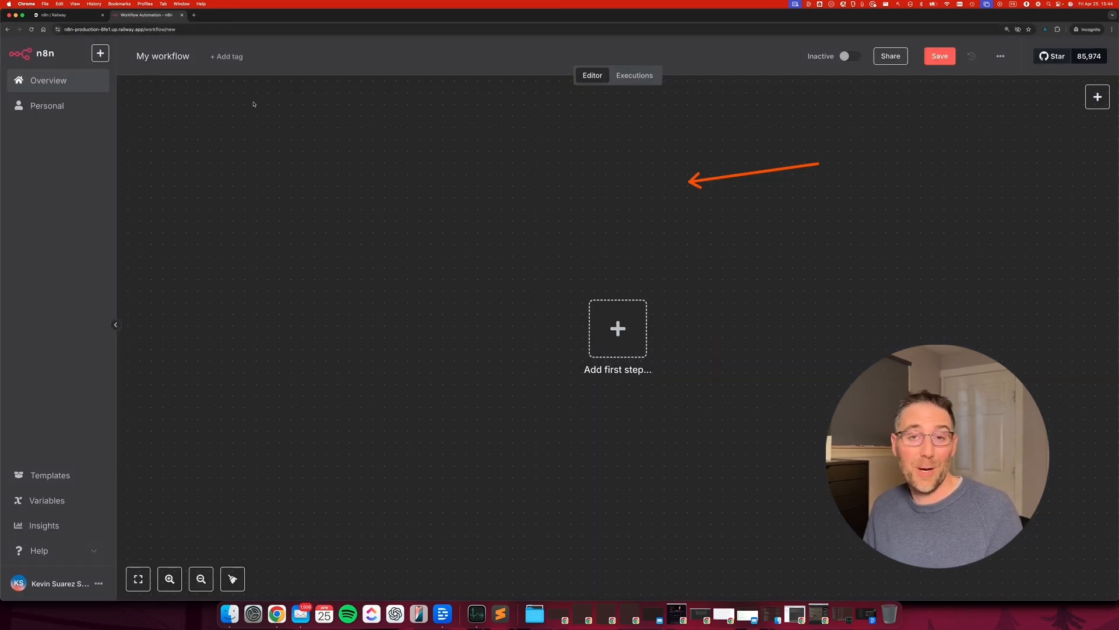
pyautogui.click(61, 16)
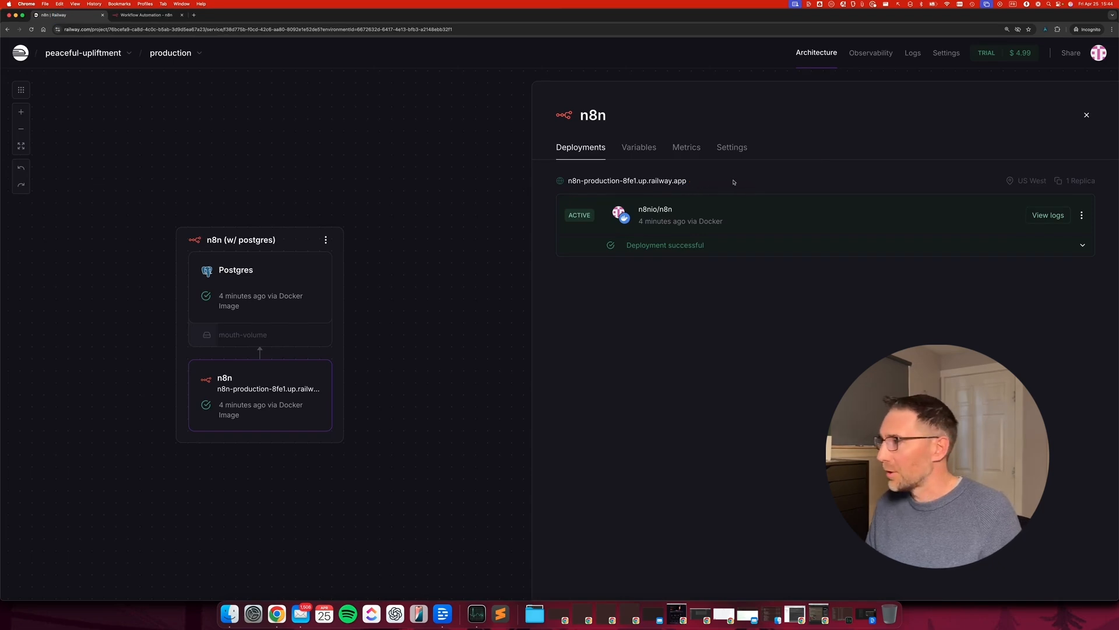
# Look over the n8n service's Settings, check the Postgres service's settings, then return to n8n.
pyautogui.click(740, 149)
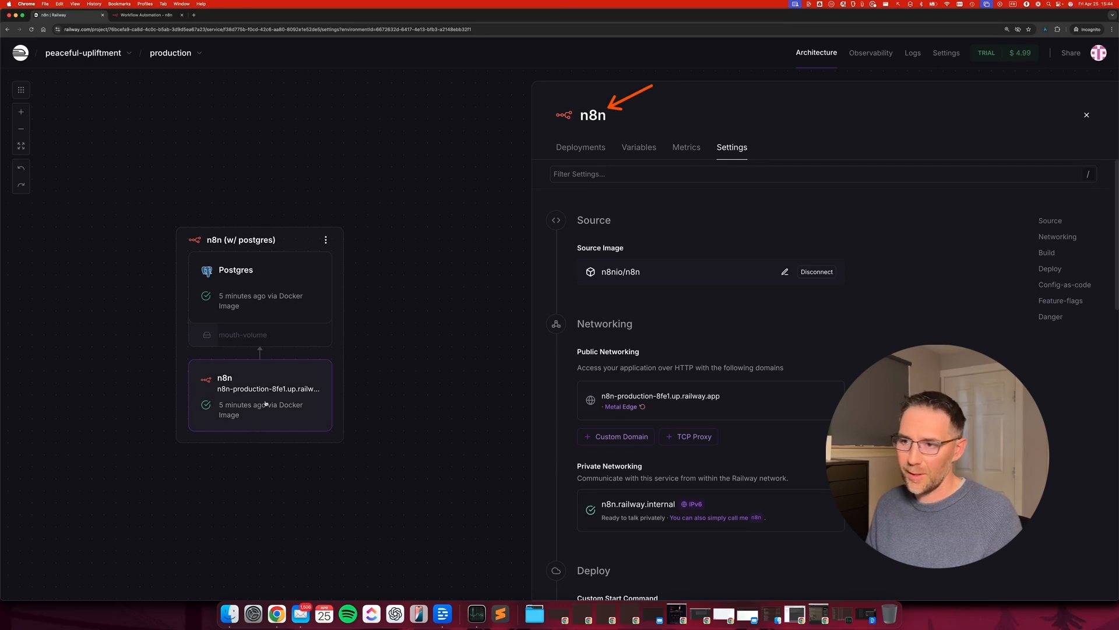
pyautogui.click(257, 299)
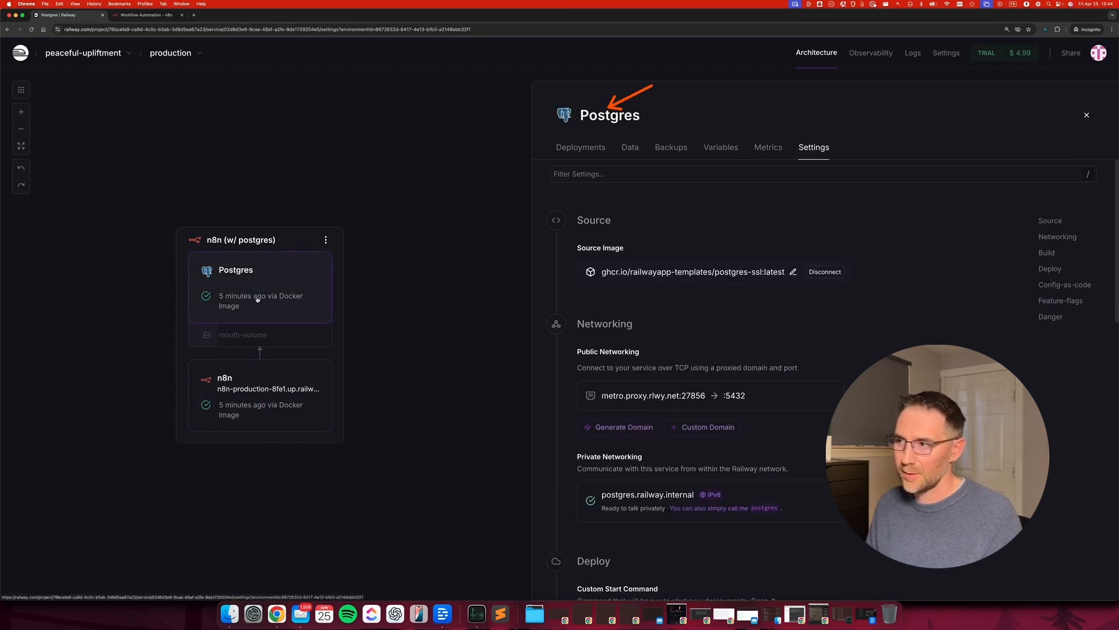
pyautogui.click(269, 397)
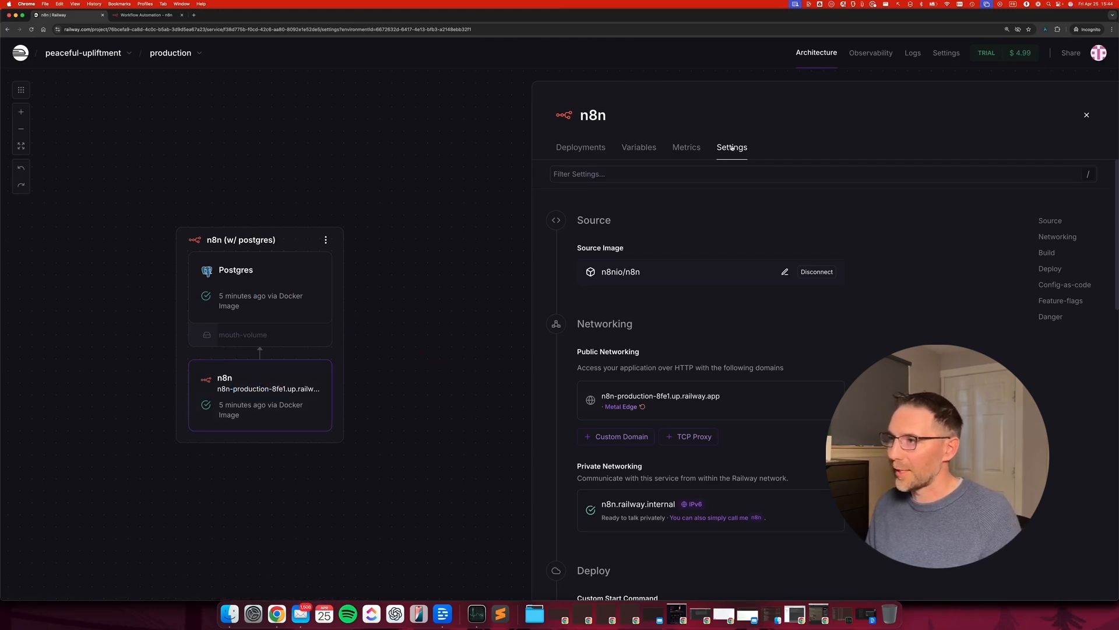
# Scroll through the n8n settings to review the n8nio/n8n source image and networking.
pyautogui.moveTo(789, 113); pyautogui.dragTo(760, 133)
pyautogui.click(786, 128)
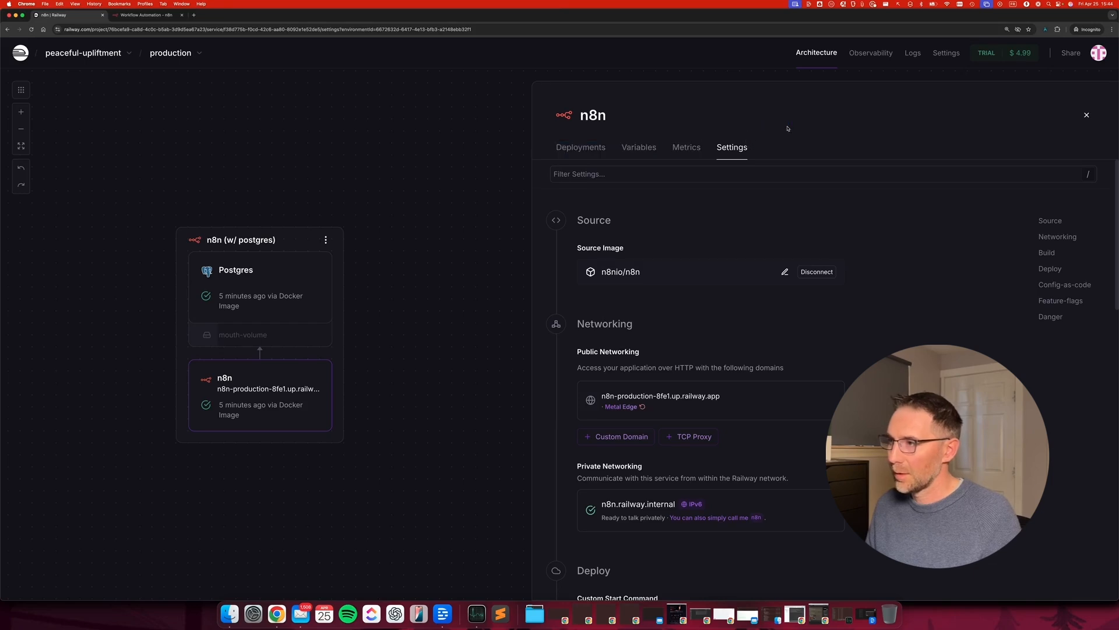
pyautogui.scroll(-2, 698, 221)
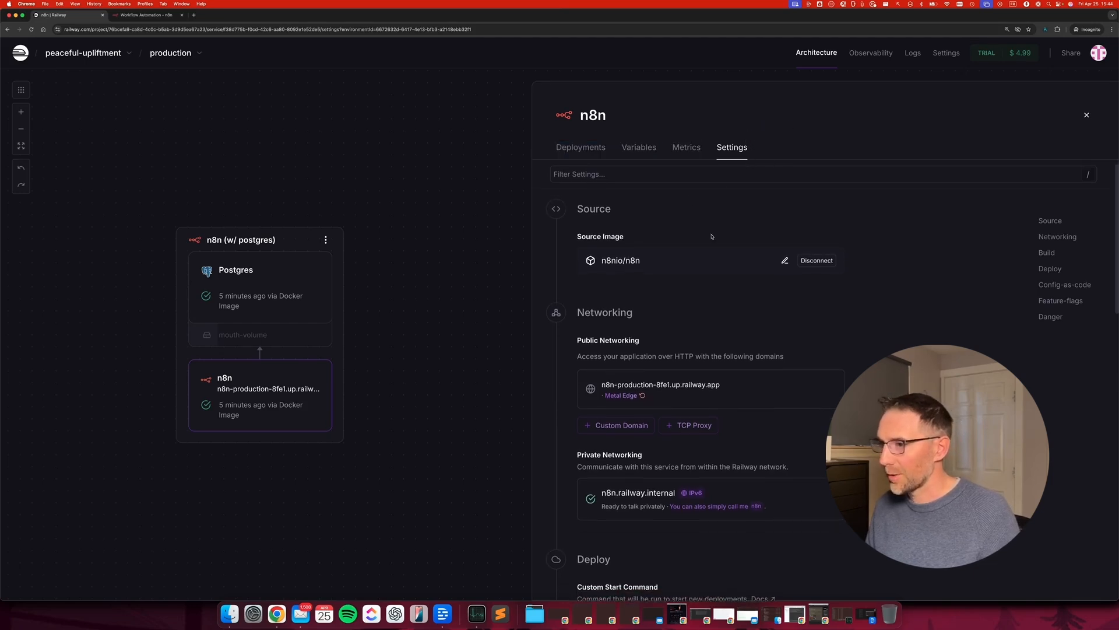
pyautogui.scroll(-3, 704, 318)
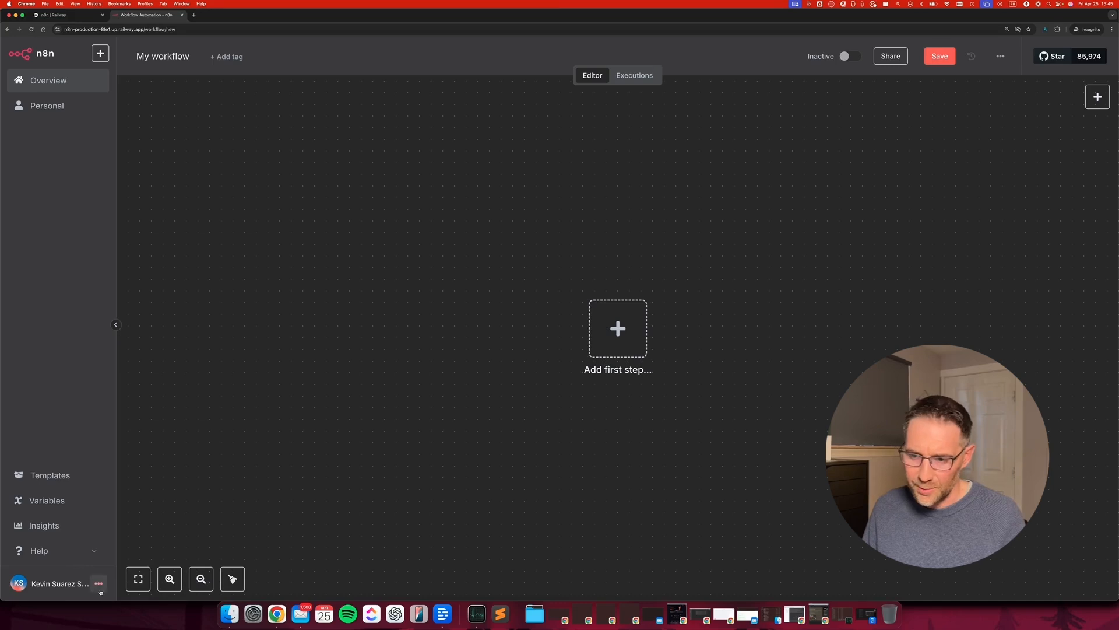
# Show the About n8n dialog reporting version 1.89.2, then open a new incognito tab.
pyautogui.click(50, 551)
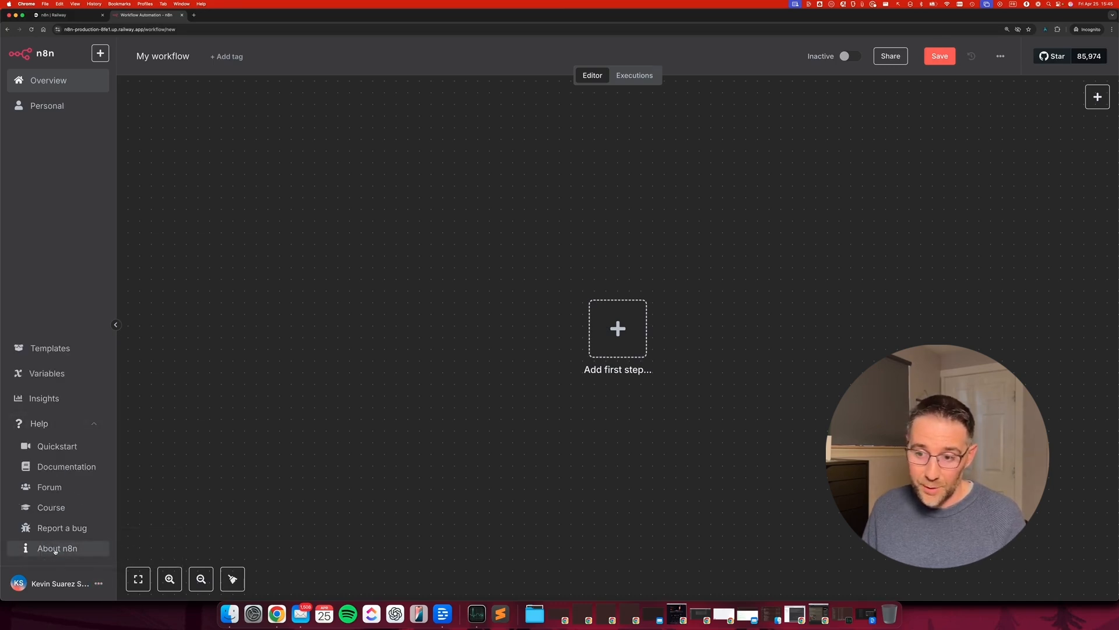
pyautogui.click(63, 549)
pyautogui.moveTo(634, 184)
pyautogui.mouseDown()
pyautogui.moveTo(537, 240)
pyautogui.moveTo(512, 239)
pyautogui.moveTo(587, 227)
pyautogui.moveTo(525, 237)
pyautogui.moveTo(535, 239)
pyautogui.mouseUp()
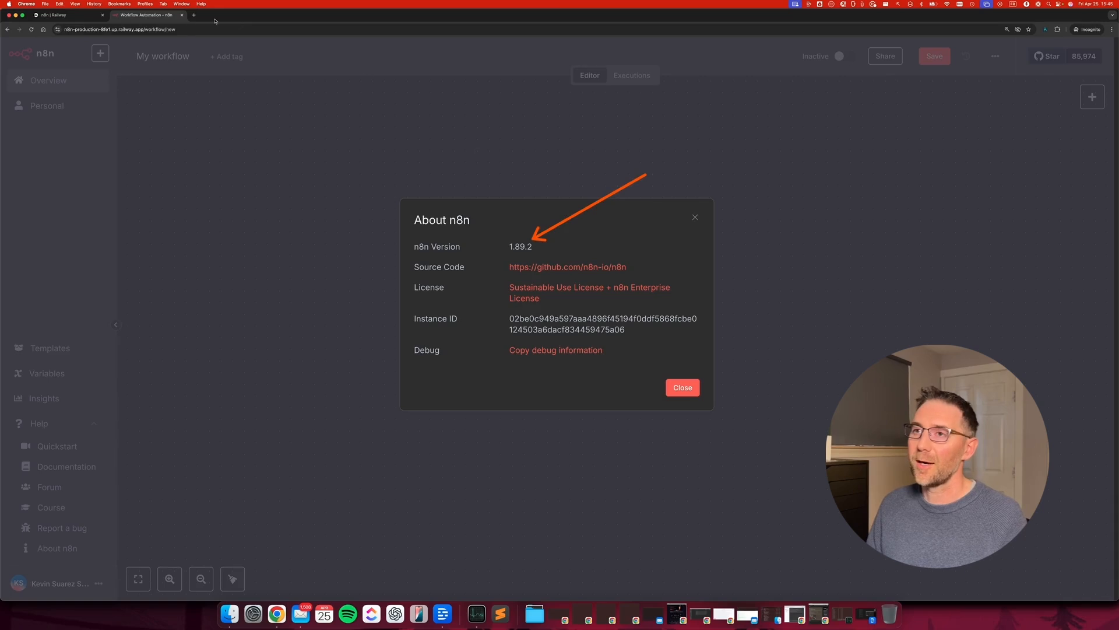
pyautogui.click(195, 15)
# Search Google for 'n8n latest version'.
pyautogui.write('n')
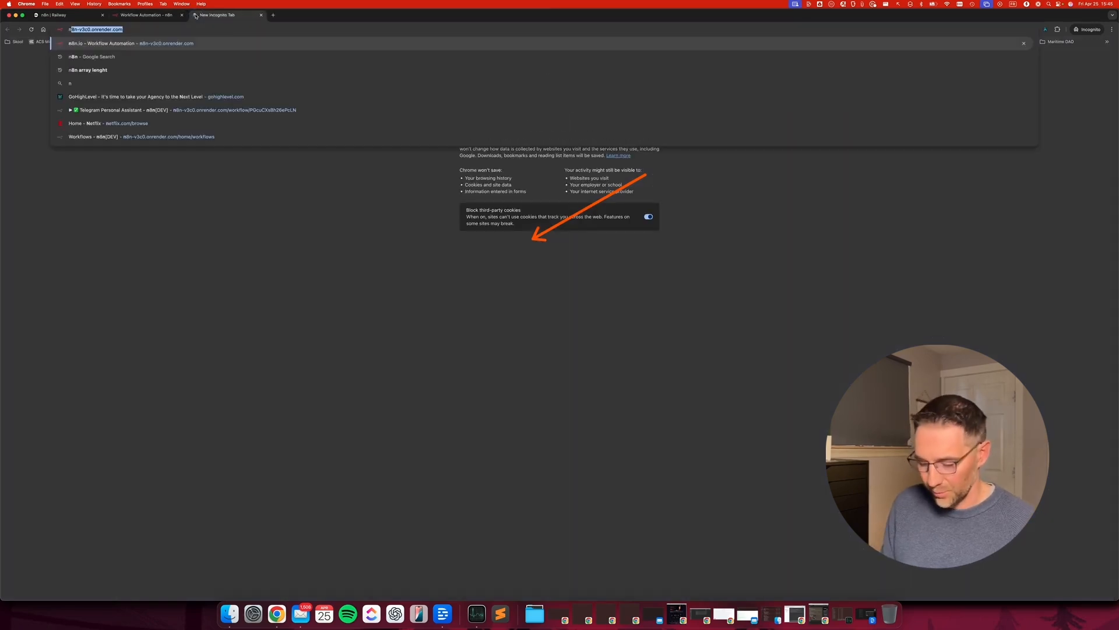
pyautogui.write('8n lat')
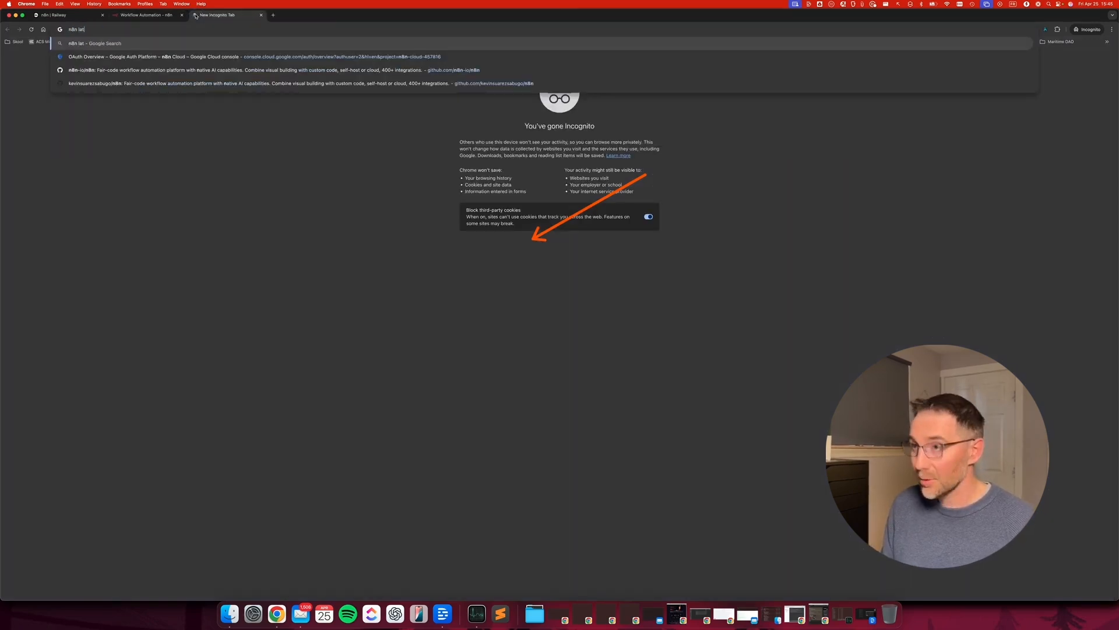
pyautogui.write('est versuoi')
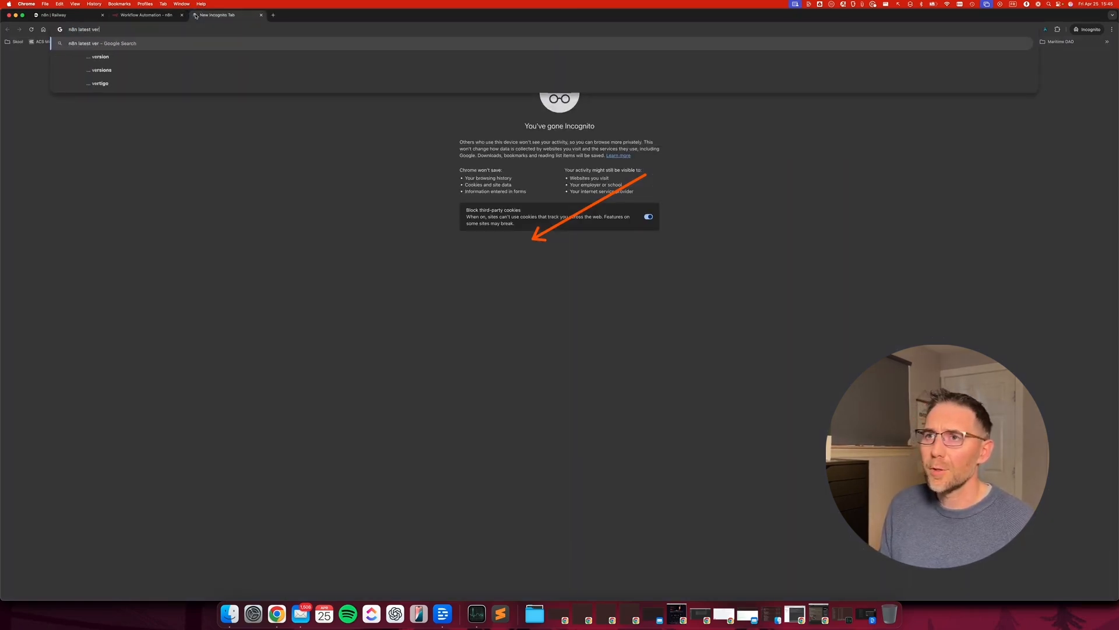
pyautogui.press('BackSpace')
pyautogui.press('BackSpace')
pyautogui.press('BackSpace')
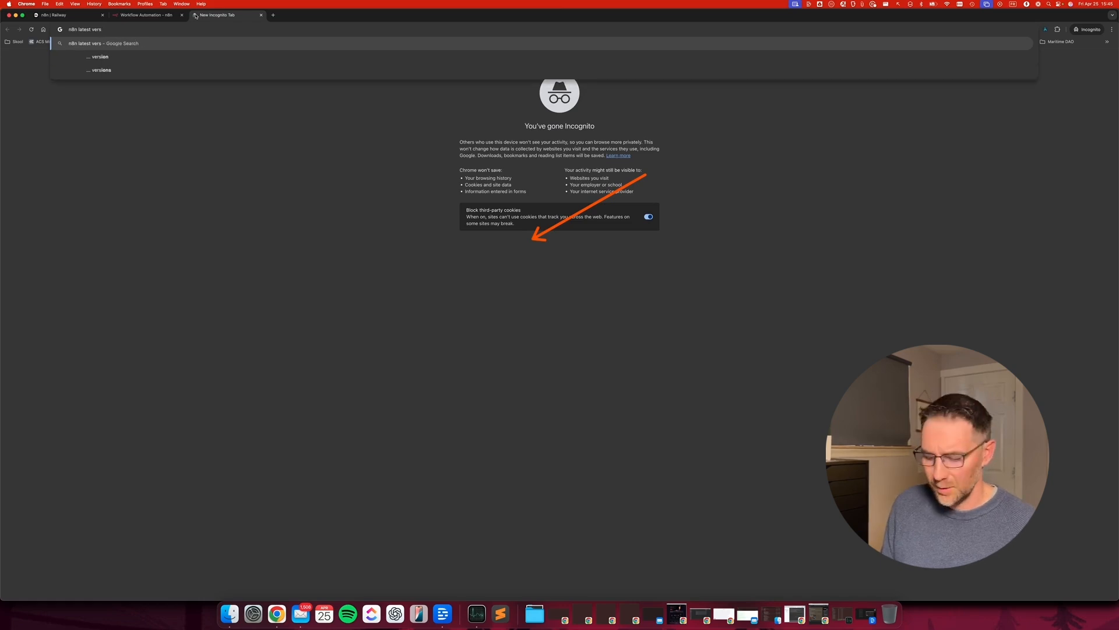
pyautogui.write('ion')
pyautogui.press('Return')
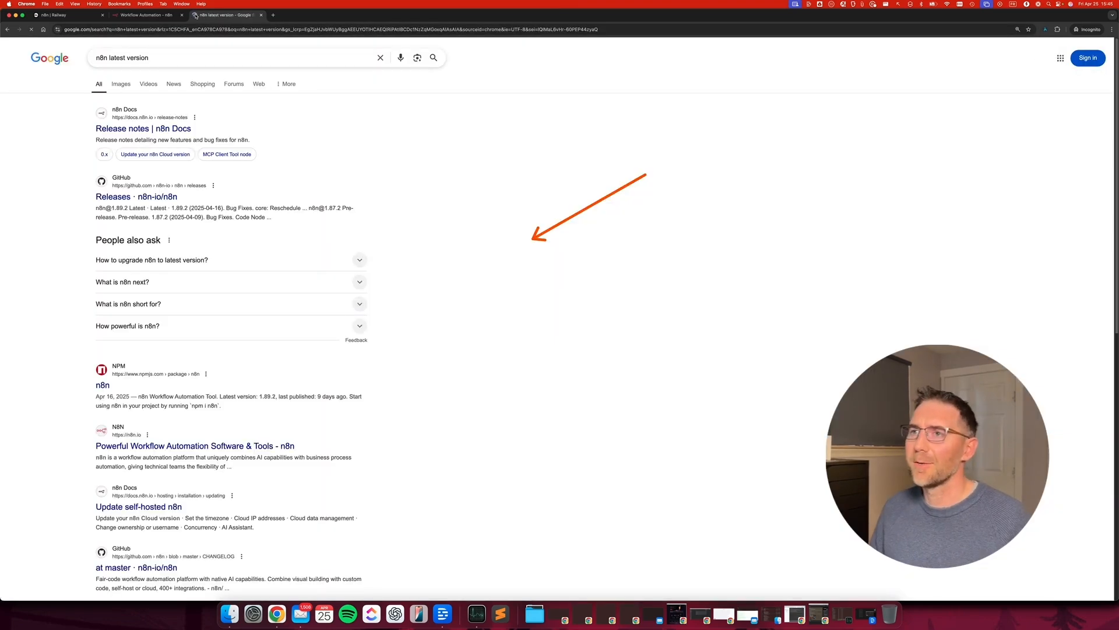
# Open the Releases · n8n-io/n8n page on GitHub from the search results.
pyautogui.click(164, 197)
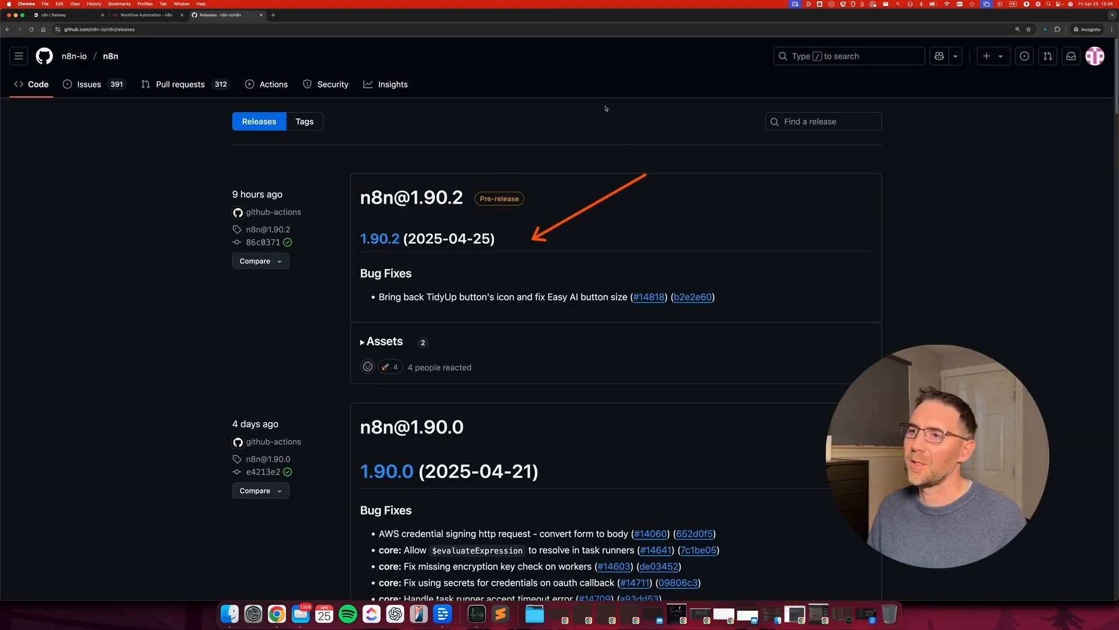
pyautogui.scroll(-1, 648, 245)
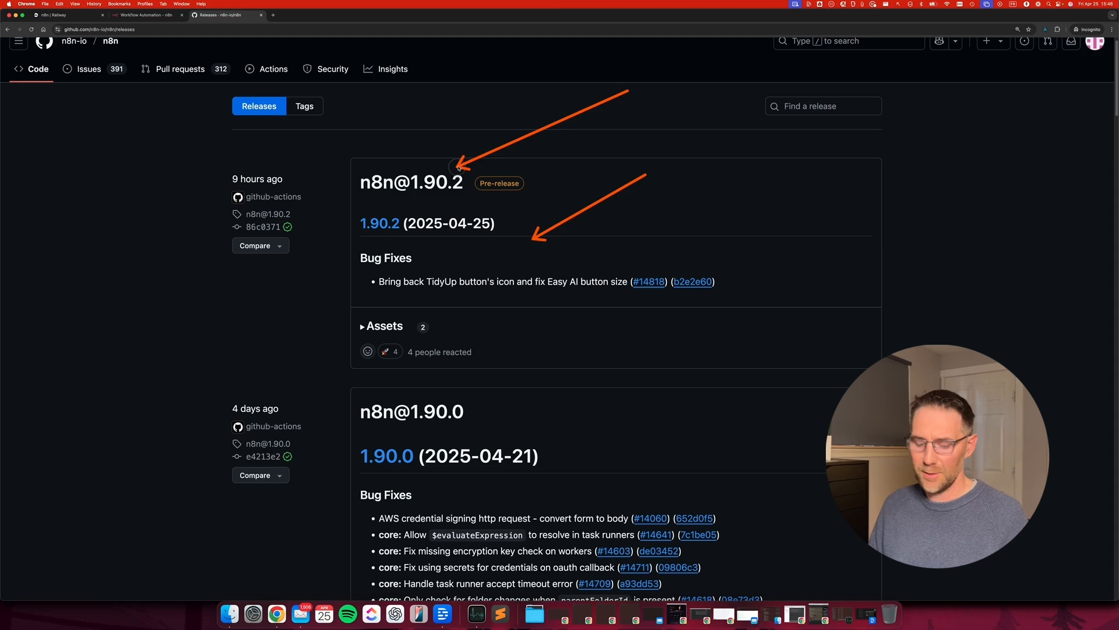
pyautogui.scroll(-5, 626, 276)
pyautogui.scroll(6, 626, 276)
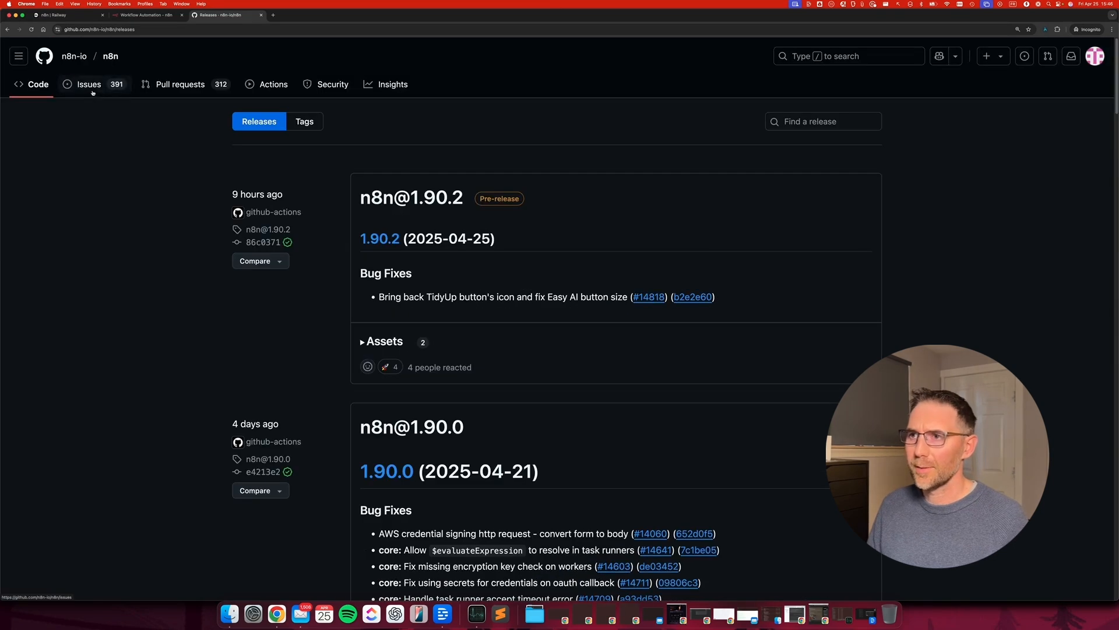
# List the repository's tags, showing 1.90.2 as newest, and return to the n8n tab.
pyautogui.click(312, 122)
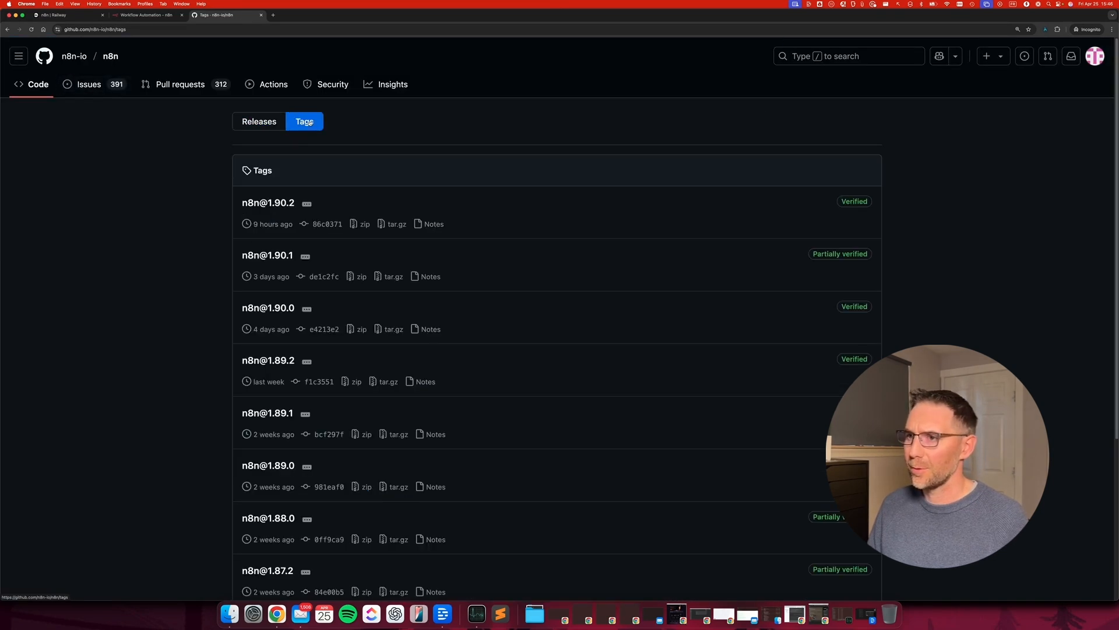
pyautogui.moveTo(13, 377)
pyautogui.mouseDown()
pyautogui.moveTo(218, 367)
pyautogui.moveTo(222, 384)
pyautogui.moveTo(240, 350)
pyautogui.moveTo(241, 213)
pyautogui.moveTo(305, 325)
pyautogui.moveTo(564, 320)
pyautogui.moveTo(557, 338)
pyautogui.moveTo(808, 257)
pyautogui.moveTo(242, 281)
pyautogui.moveTo(165, 359)
pyautogui.moveTo(212, 367)
pyautogui.mouseUp()
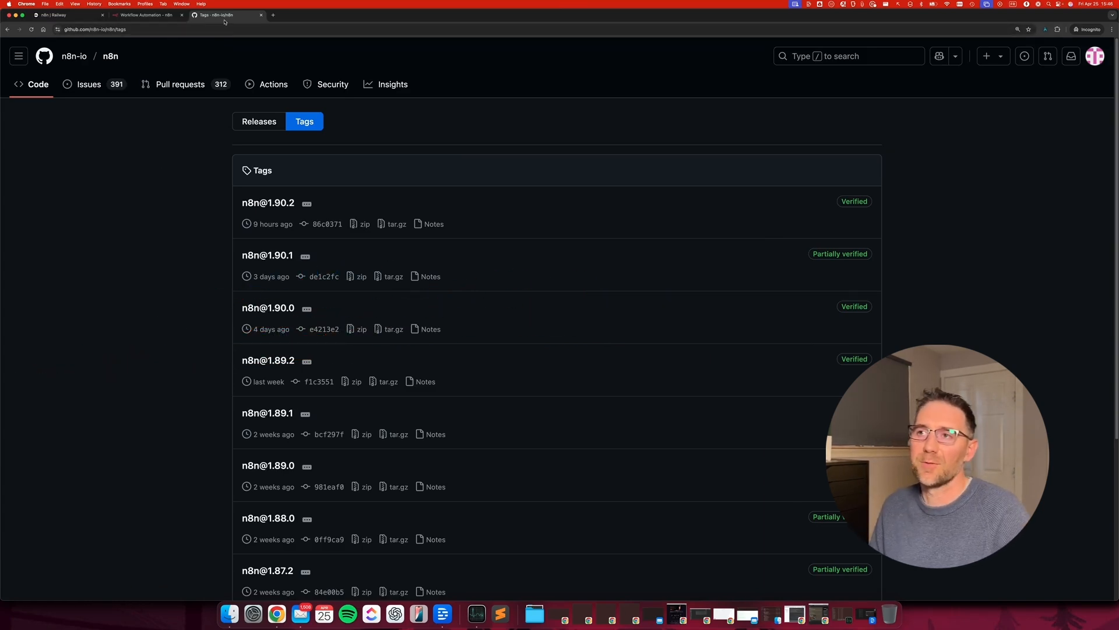
pyautogui.click(142, 17)
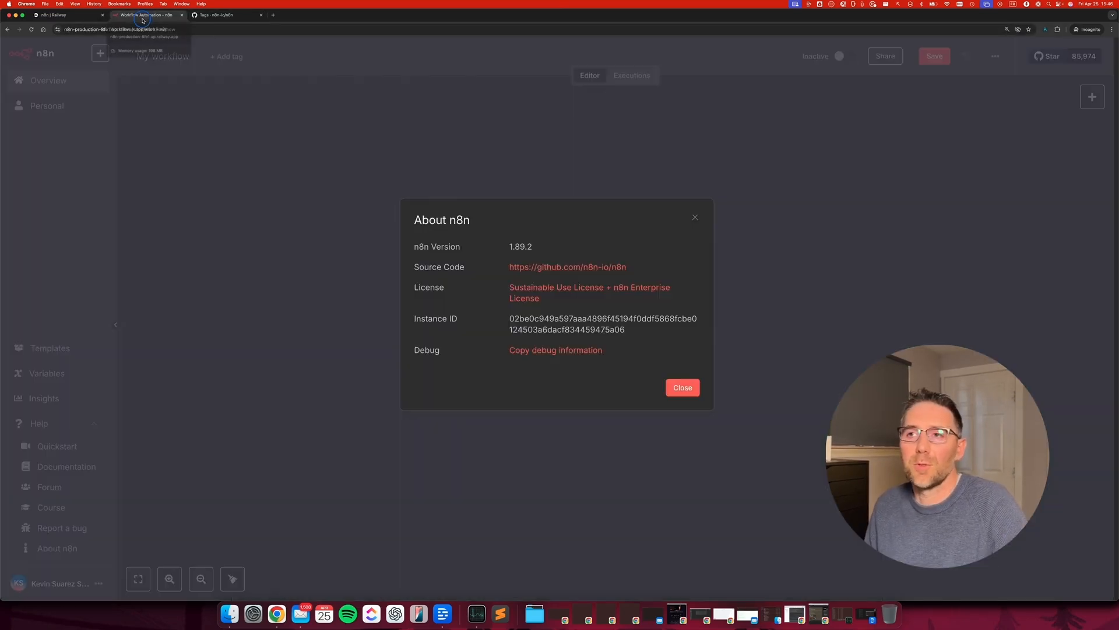